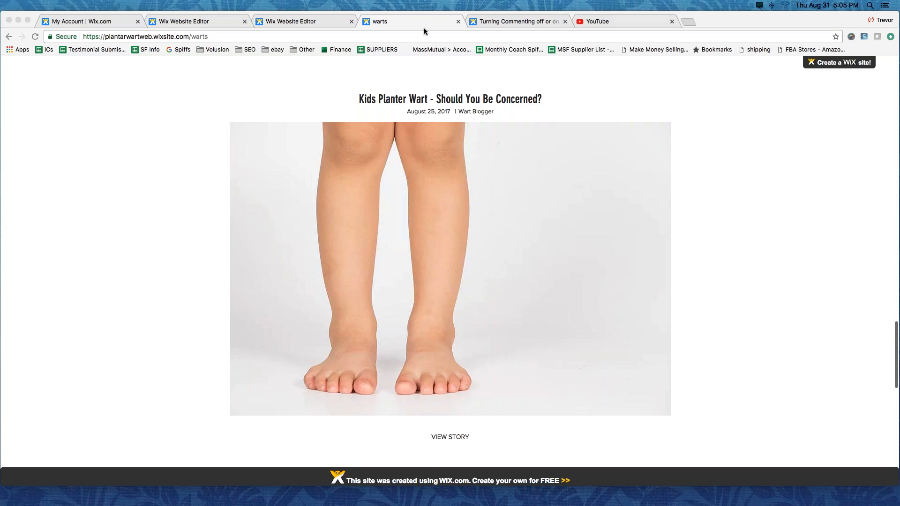
# Step: Review the posts on the published Plantar Warts 101 home page, from the email subscription form to the site header
pyautogui.scroll(-7, 606, 204)
pyautogui.scroll(-6, 606, 203)
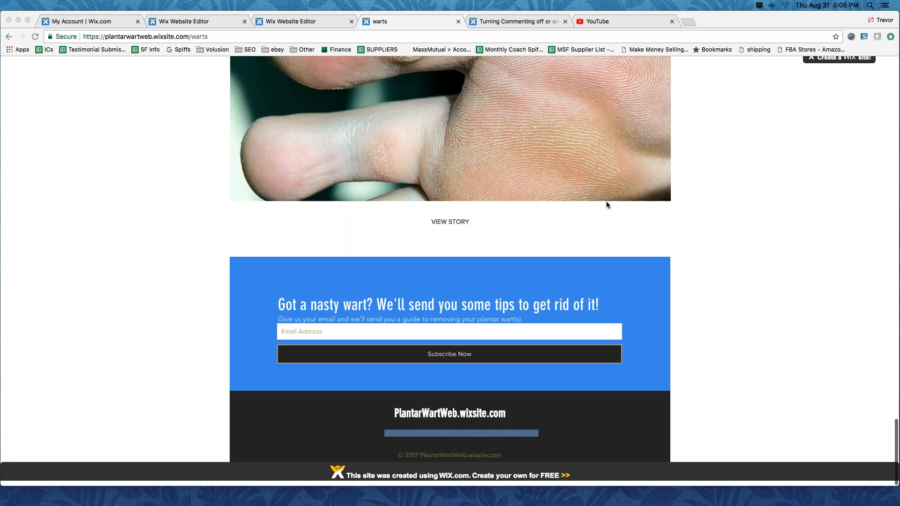
pyautogui.scroll(5, 607, 200)
pyautogui.click(393, 122)
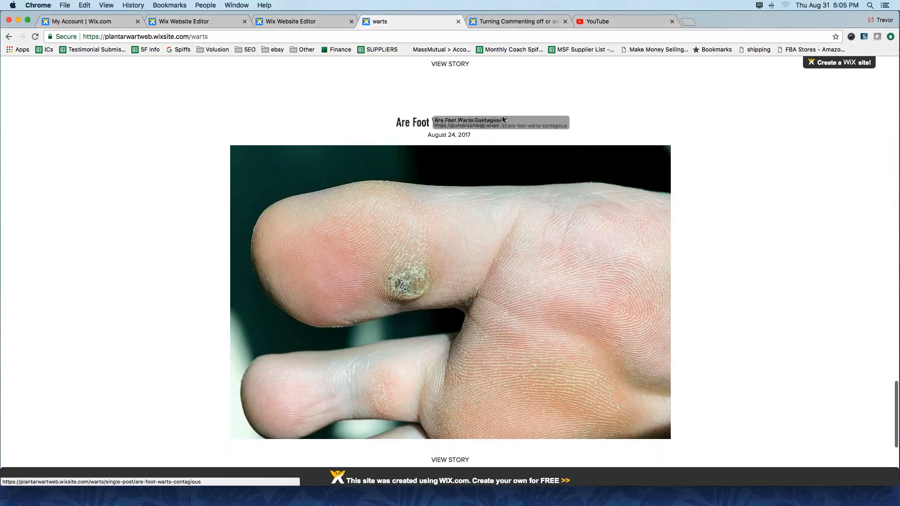
pyautogui.scroll(5, 420, 165)
pyautogui.scroll(5, 420, 162)
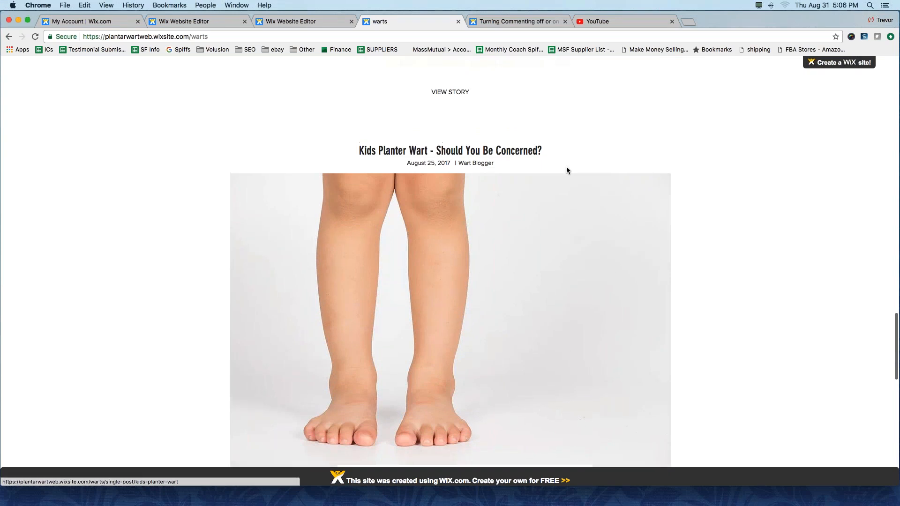
pyautogui.scroll(10, 566, 167)
pyautogui.scroll(-1, 472, 162)
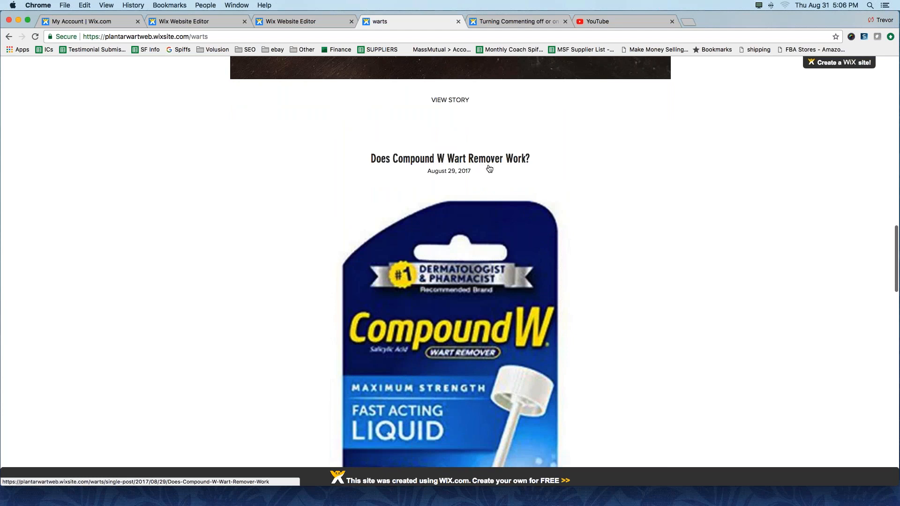
pyautogui.scroll(8, 504, 167)
pyautogui.scroll(6, 505, 169)
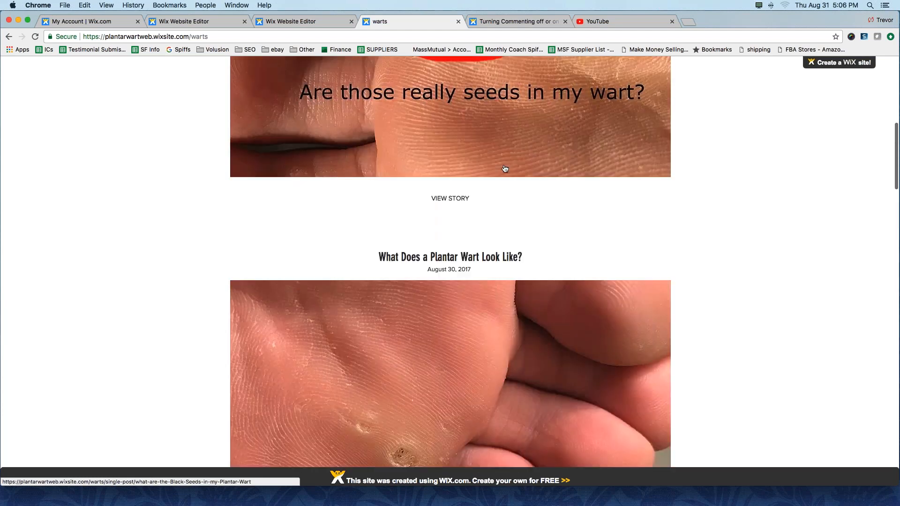
pyautogui.scroll(7, 524, 251)
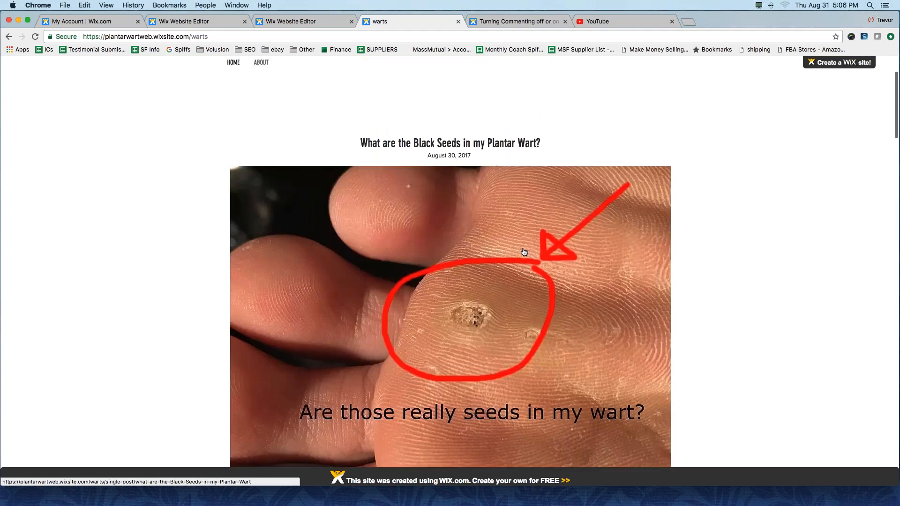
pyautogui.scroll(3, 458, 204)
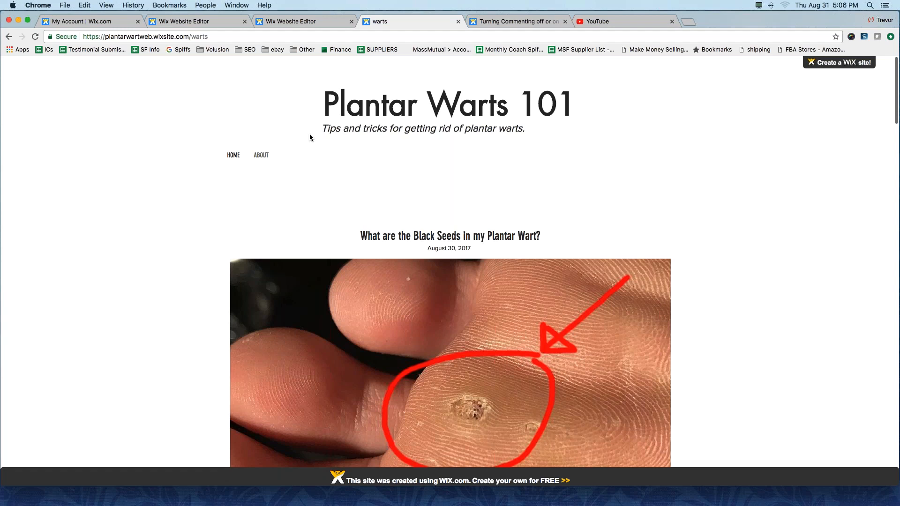
# Step: Look through the published posts on the home page again, from "What are the Black Seeds in my Plantar Wart?" to "Are Foot Warts Contagious?"
pyautogui.scroll(-2, 243, 183)
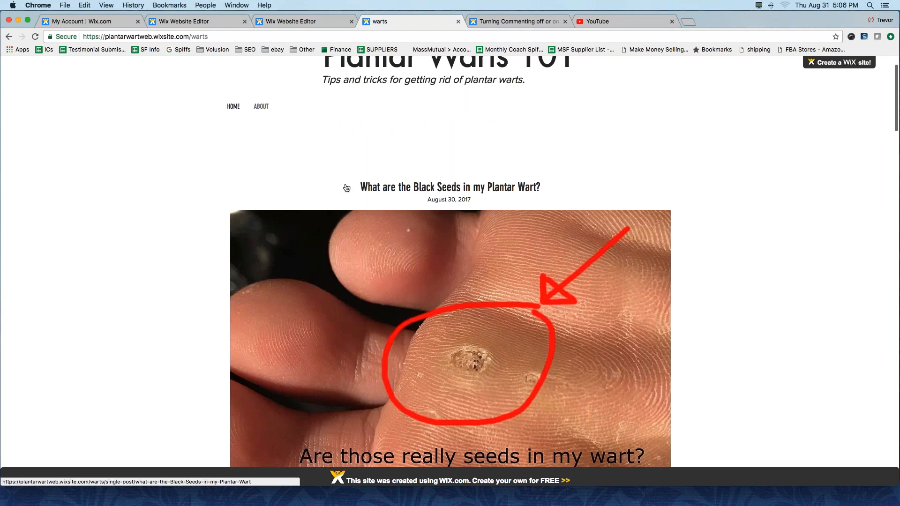
pyautogui.scroll(-2, 347, 188)
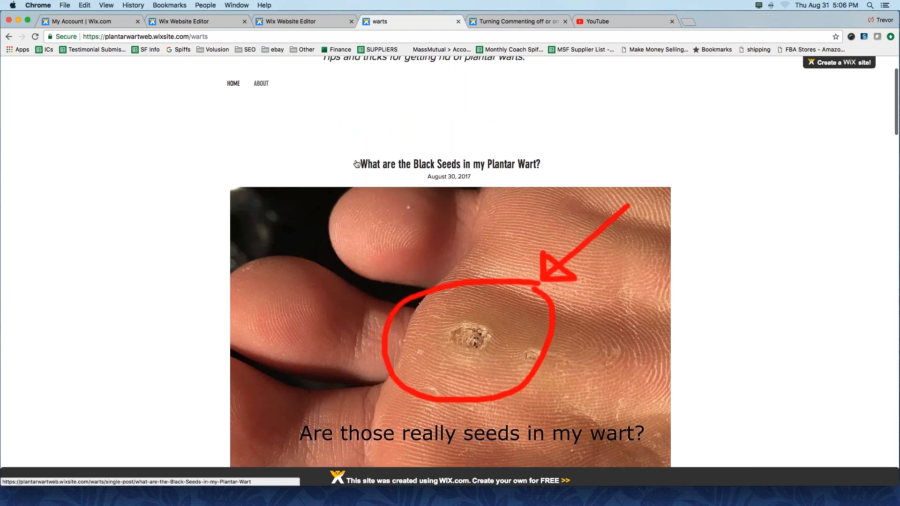
pyautogui.scroll(-10, 529, 171)
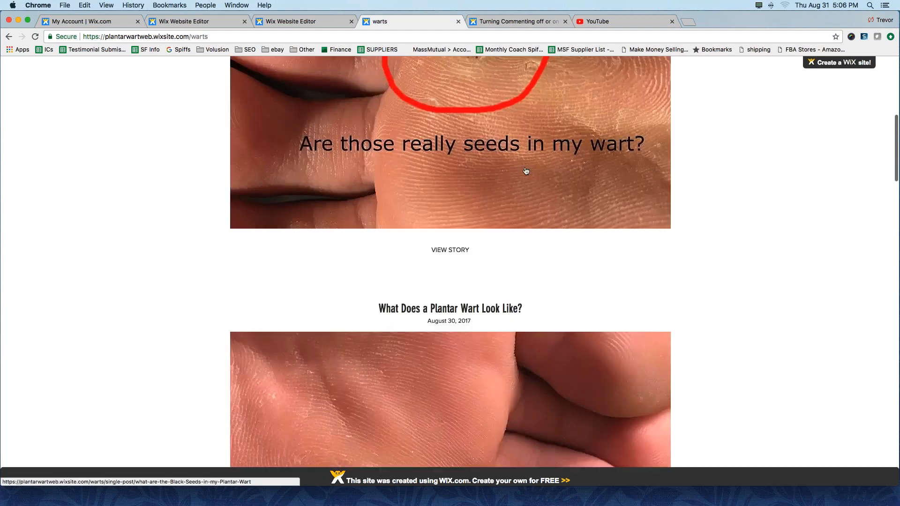
pyautogui.scroll(-8, 529, 171)
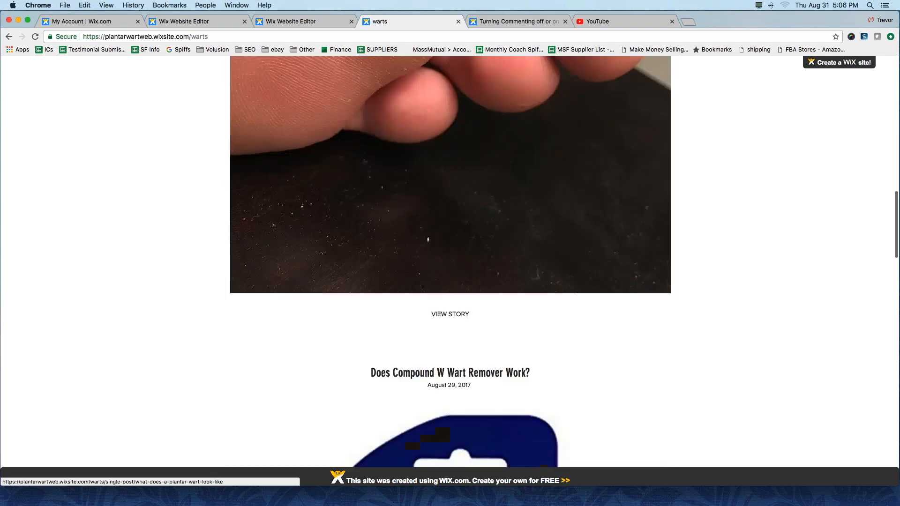
pyautogui.scroll(-5, 427, 155)
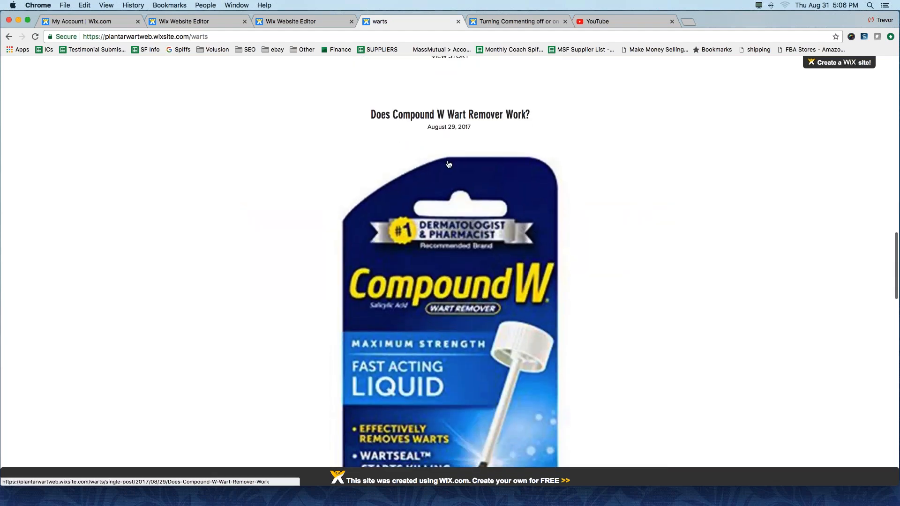
pyautogui.scroll(-8, 448, 164)
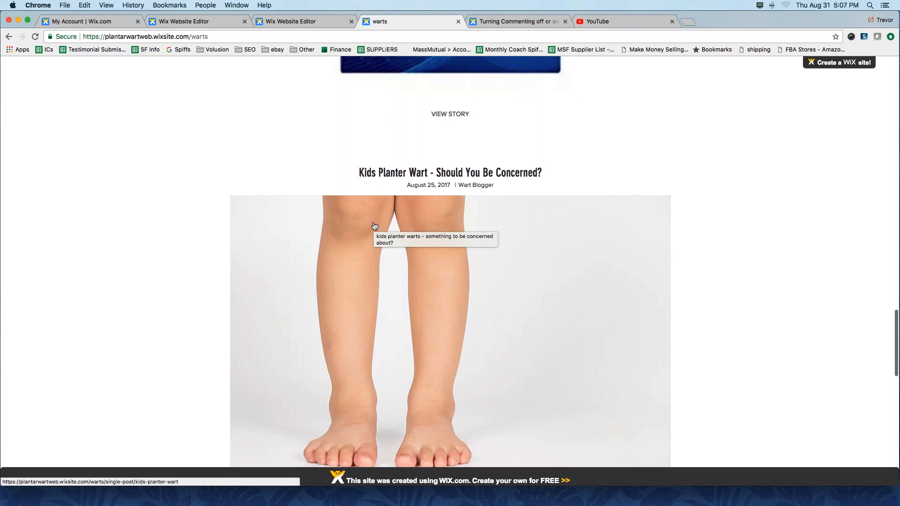
pyautogui.scroll(15, 374, 226)
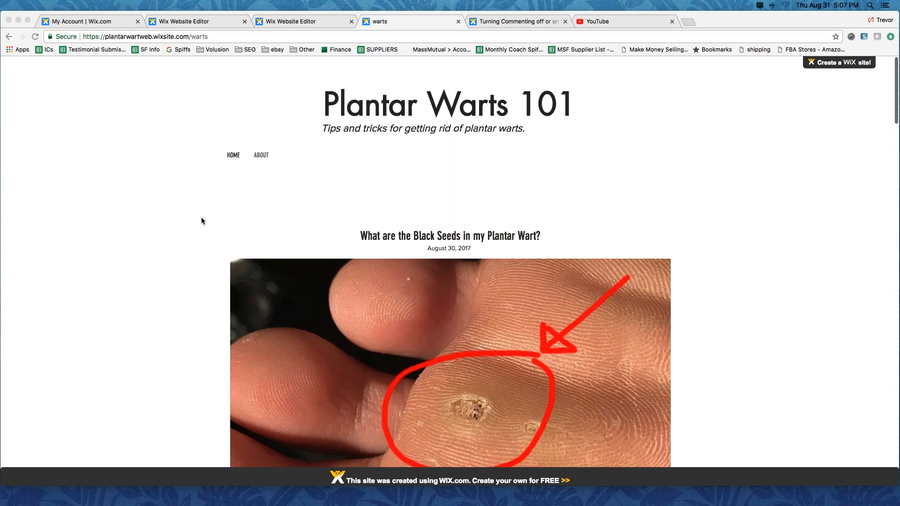
pyautogui.scroll(-20, 212, 173)
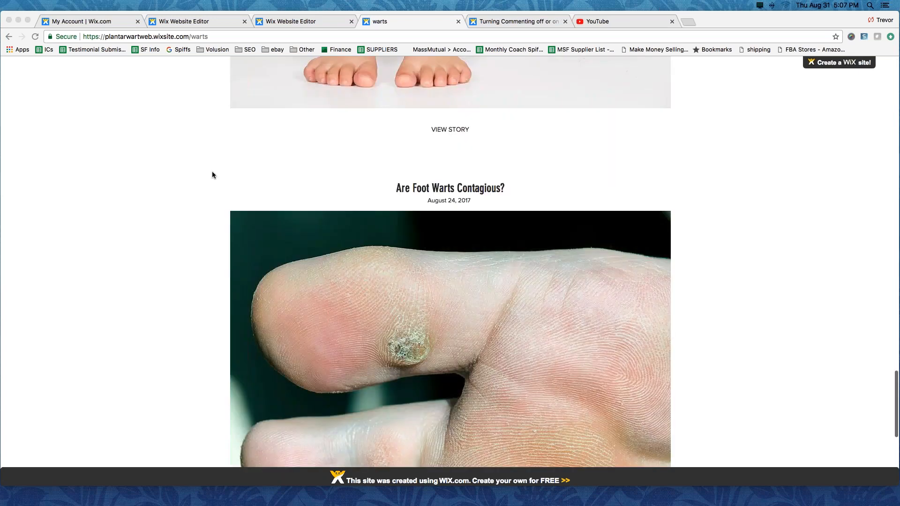
pyautogui.scroll(5, 212, 174)
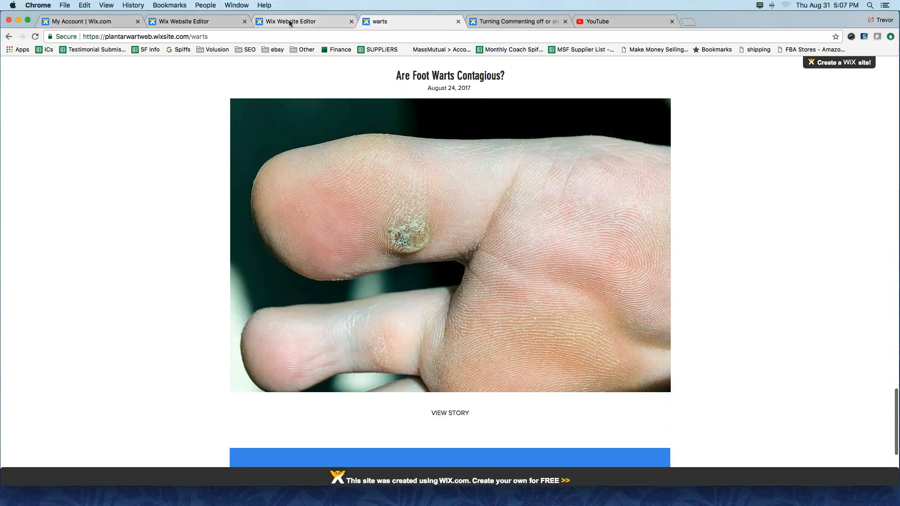
# Step: Switch to the site's Wix blog manager and look over the list of all posts
pyautogui.click(284, 22)
pyautogui.click(112, 20)
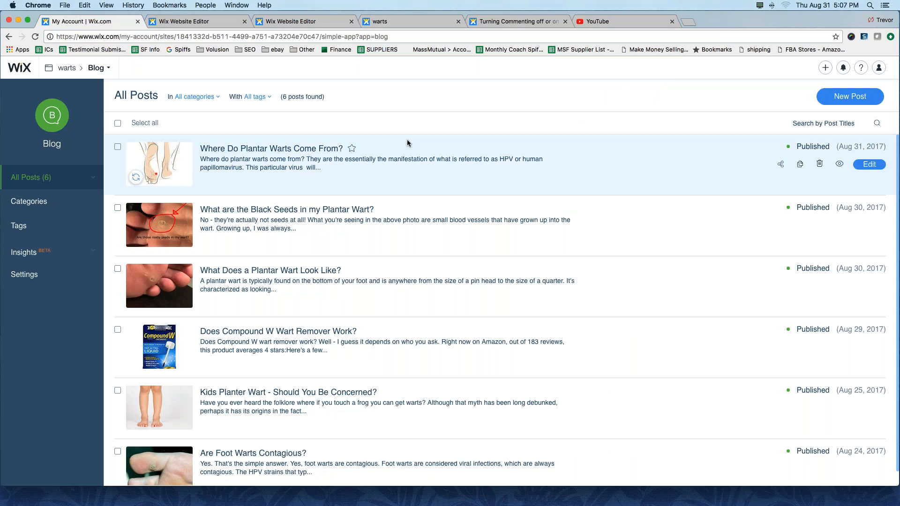
pyautogui.scroll(-1, 408, 140)
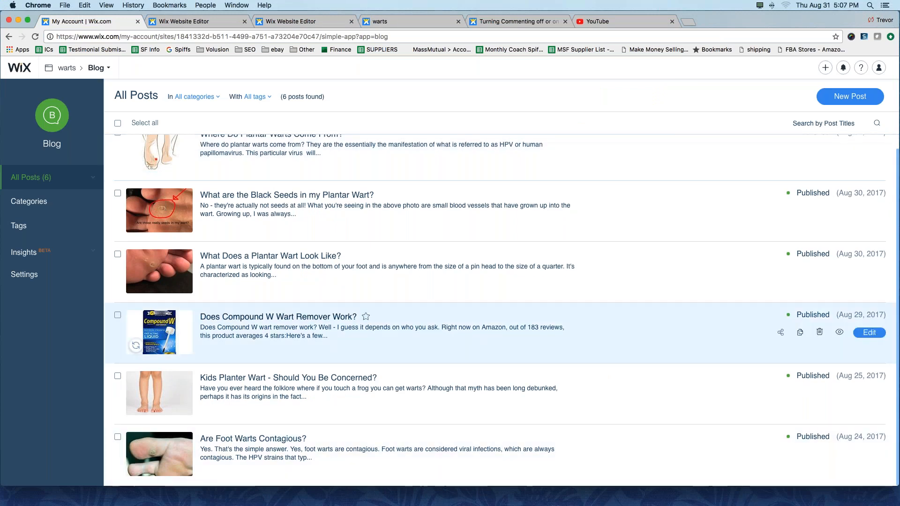
pyautogui.scroll(1, 265, 167)
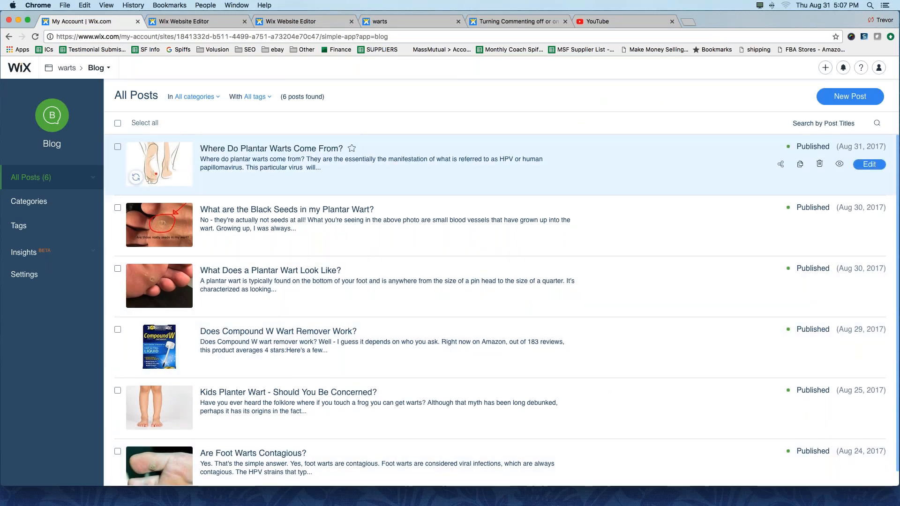
pyautogui.scroll(-1, 294, 167)
pyautogui.scroll(1, 295, 167)
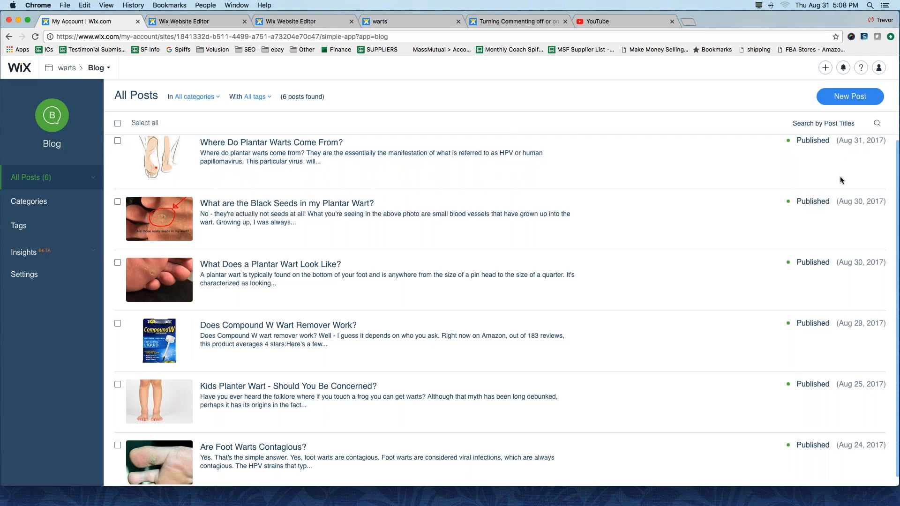
# Step: Create a draft post titled "This a title!" containing two paragraphs of random placeholder text, and return to the list of all posts
pyautogui.moveTo(703, 100)
pyautogui.mouseDown()
pyautogui.moveTo(791, 96)
pyautogui.moveTo(782, 109)
pyautogui.mouseUp()
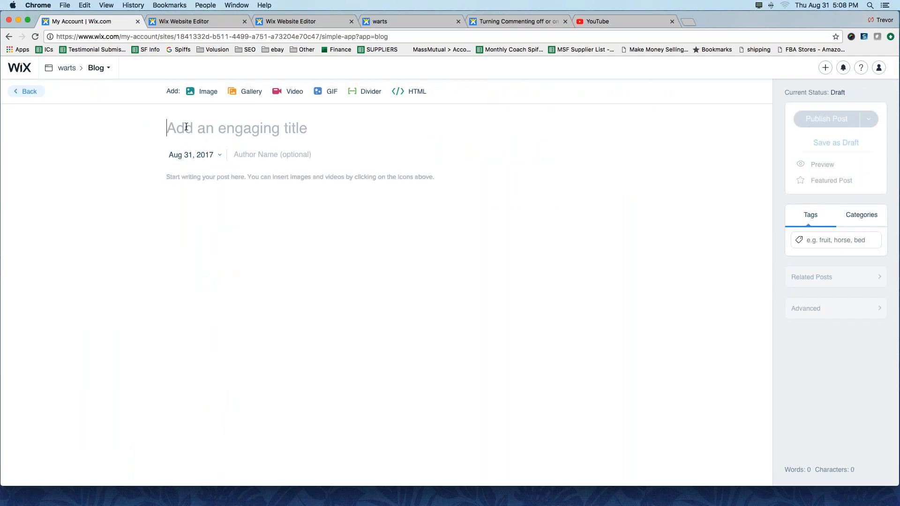
pyautogui.write('This a title!')
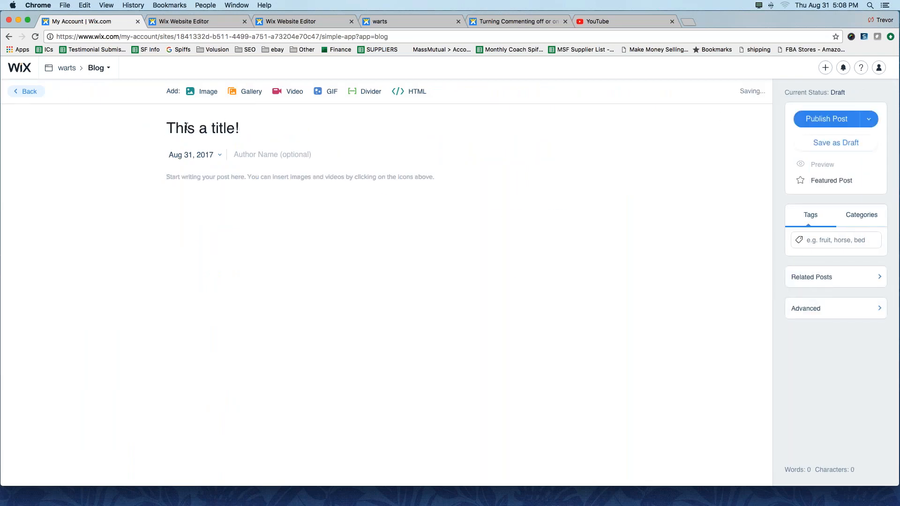
pyautogui.click(205, 176)
pyautogui.write('edsakjlf alk;fj akw;lfj skl;f skfjh')
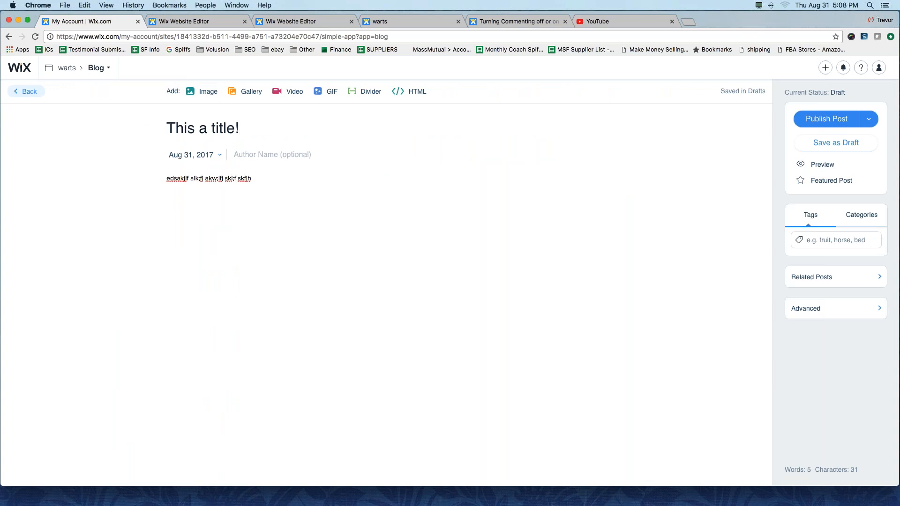
pyautogui.press('Return')
pyautogui.write('ds fjkafjsa lkfjsa;lkf sajklf kj;f saf')
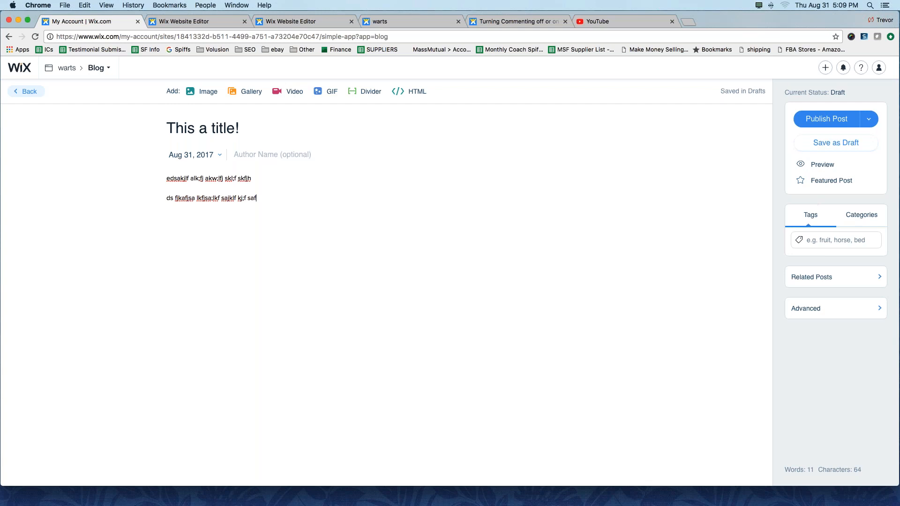
pyautogui.click(26, 92)
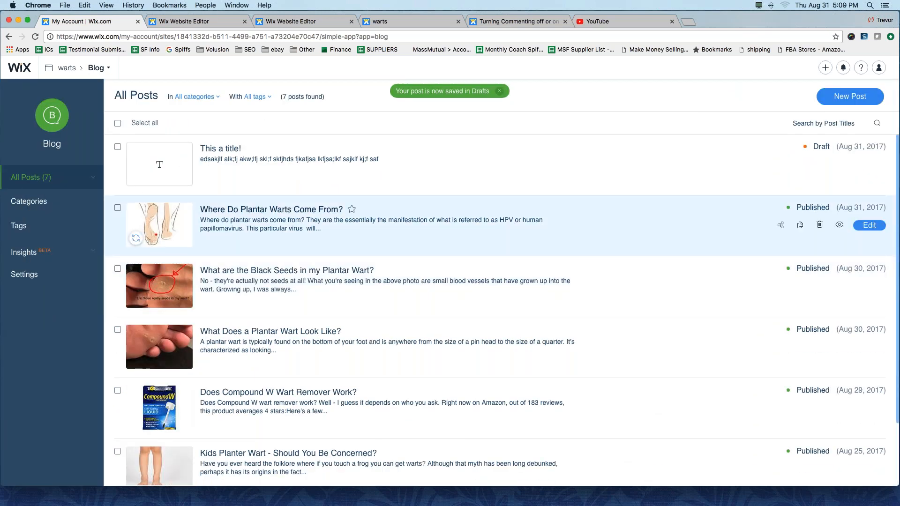
# Step: Open the post "Where Do Plantar Warts Come From?" for editing and copy its entire body text
pyautogui.click(868, 226)
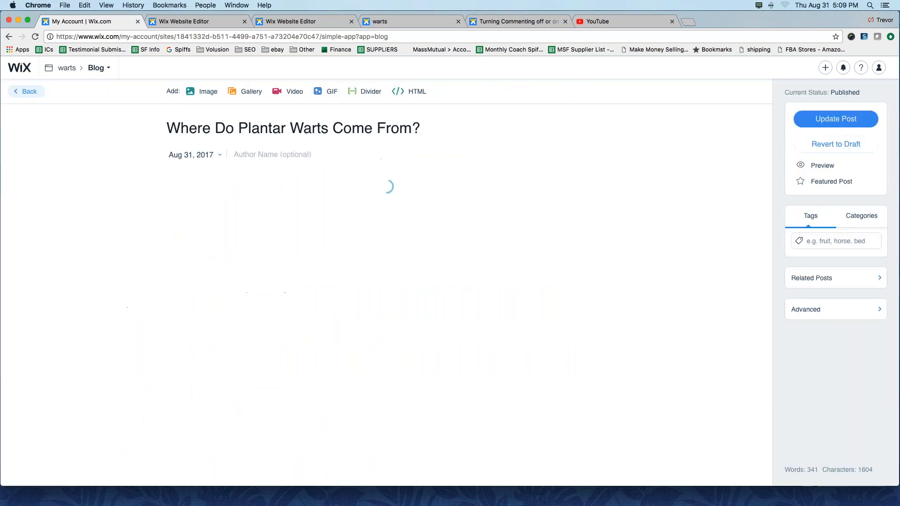
pyautogui.scroll(6, 367, 268)
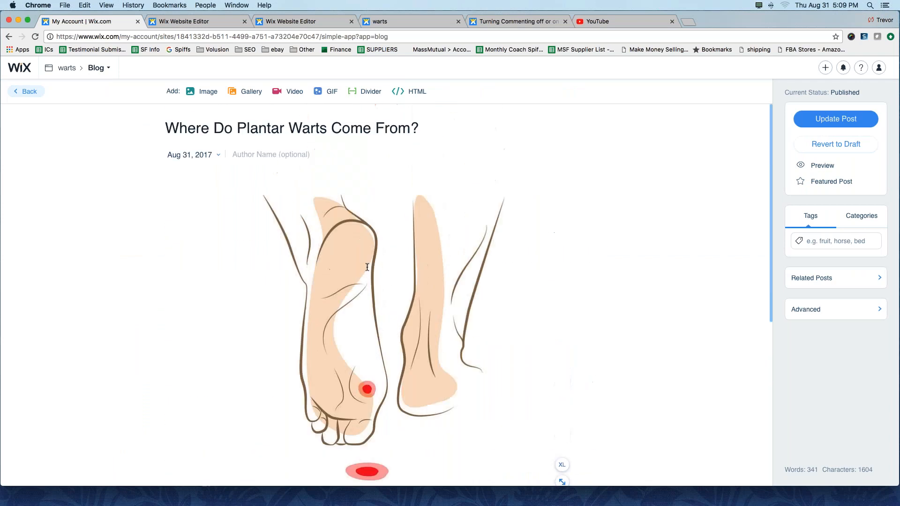
pyautogui.scroll(-3, 367, 267)
pyautogui.scroll(-5, 367, 267)
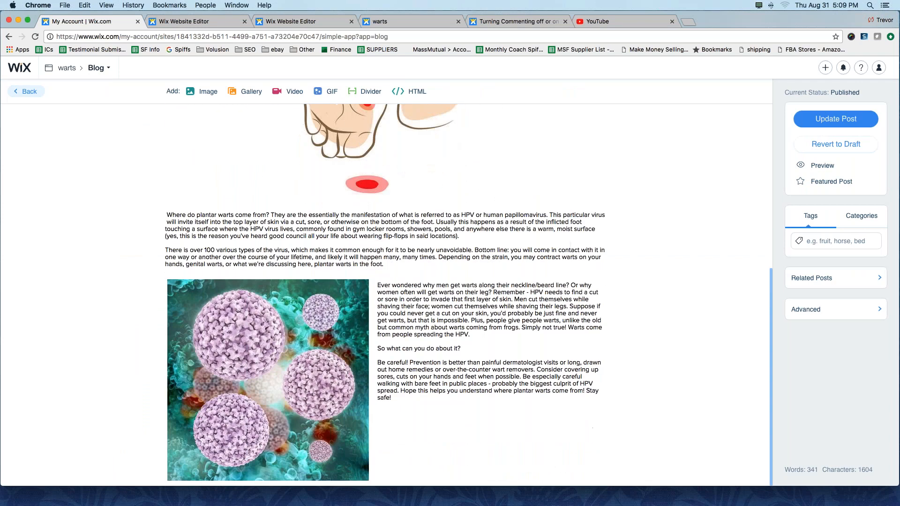
pyautogui.moveTo(167, 214)
pyautogui.mouseDown()
pyautogui.moveTo(375, 272)
pyautogui.moveTo(469, 389)
pyautogui.moveTo(450, 399)
pyautogui.moveTo(370, 265)
pyautogui.moveTo(157, 208)
pyautogui.mouseUp()
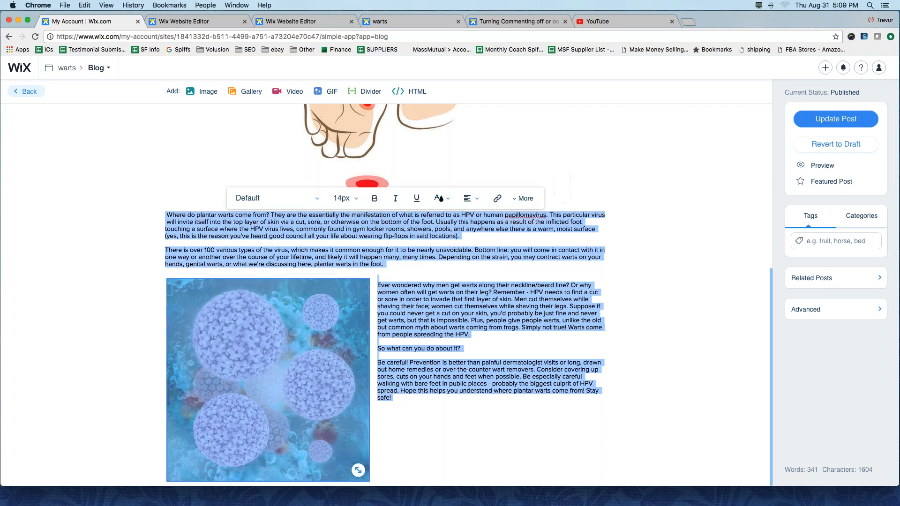
# Step: Open the wordcounter.net website in a new browser tab
pyautogui.click(688, 22)
pyautogui.write('wordcounter.')
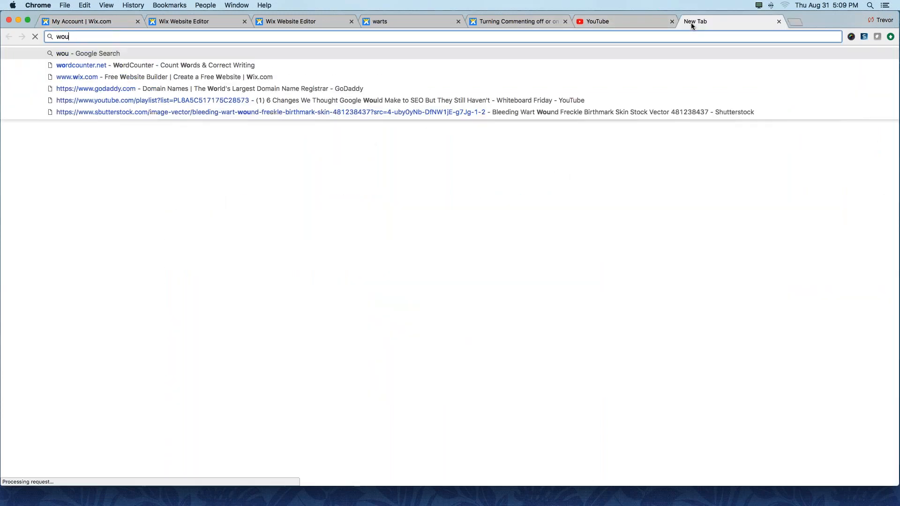
pyautogui.write('net')
pyautogui.press('Return')
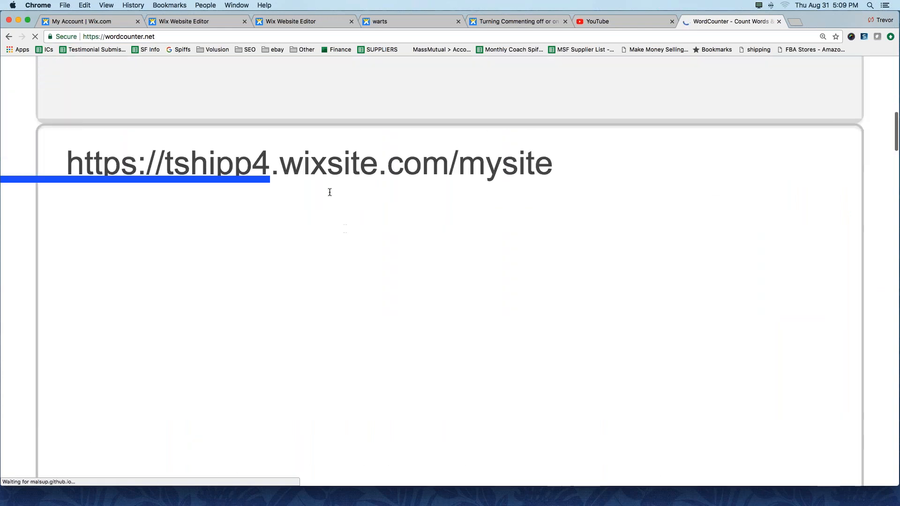
# Step: Replace the existing text in the word counter's text box with the copied post text
pyautogui.click(337, 201)
pyautogui.press('super+a')
pyautogui.press('BackSpace')
pyautogui.press('super+v')
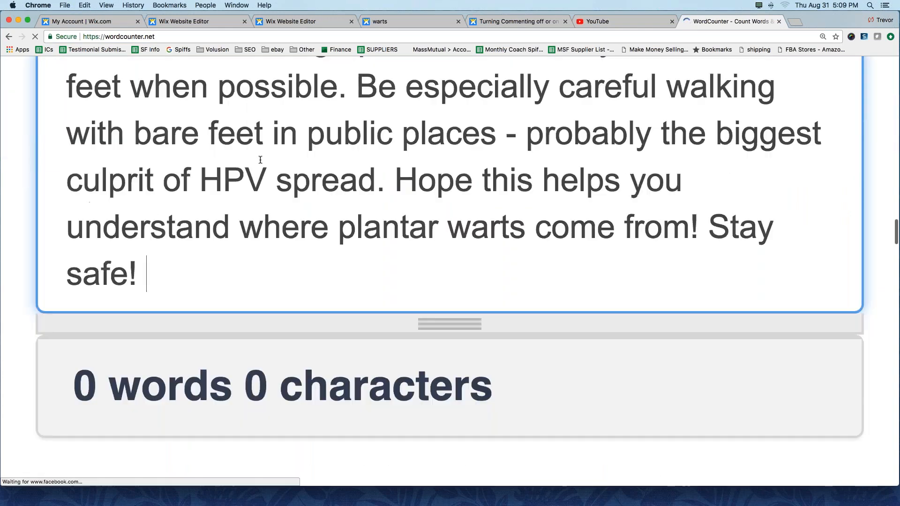
# Step: Check the word count of the pasted post above and below the text box, selecting the whole text
pyautogui.scroll(15, 257, 219)
pyautogui.scroll(10, 258, 219)
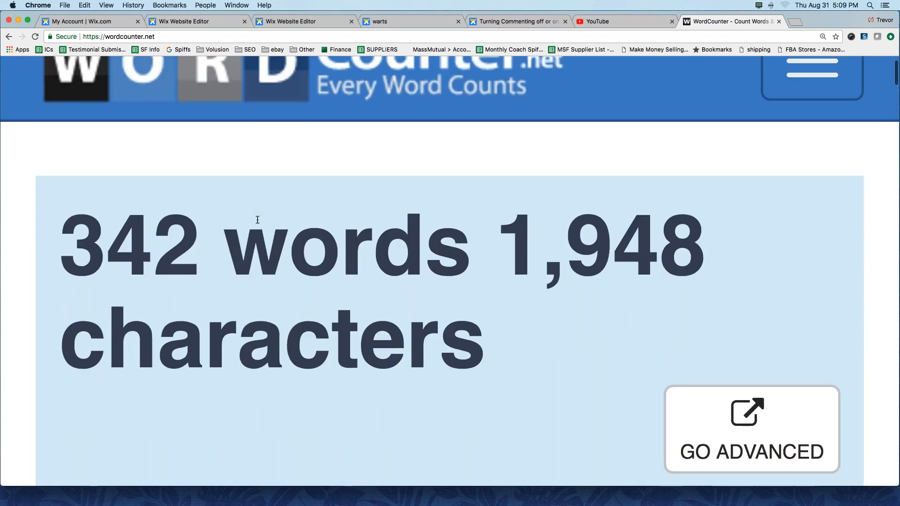
pyautogui.scroll(-10, 258, 220)
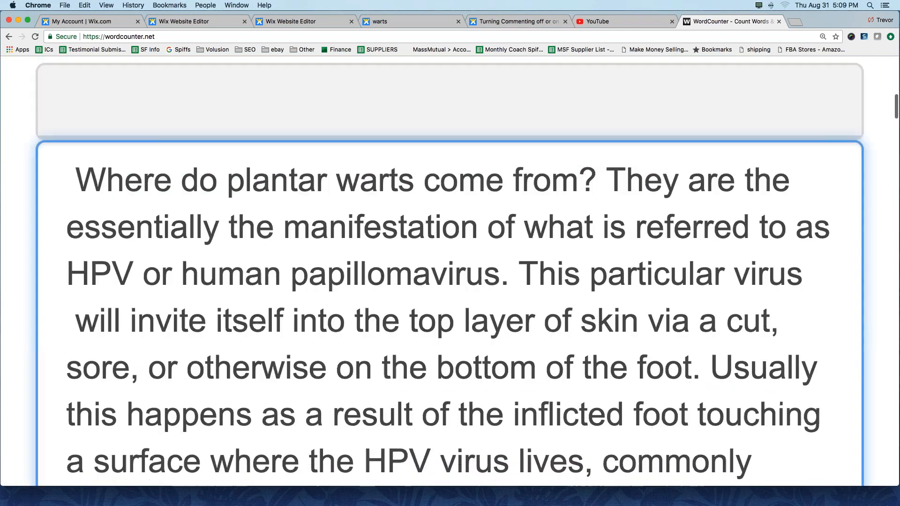
pyautogui.moveTo(73, 177); pyautogui.dragTo(329, 413)
pyautogui.scroll(-5, 376, 264)
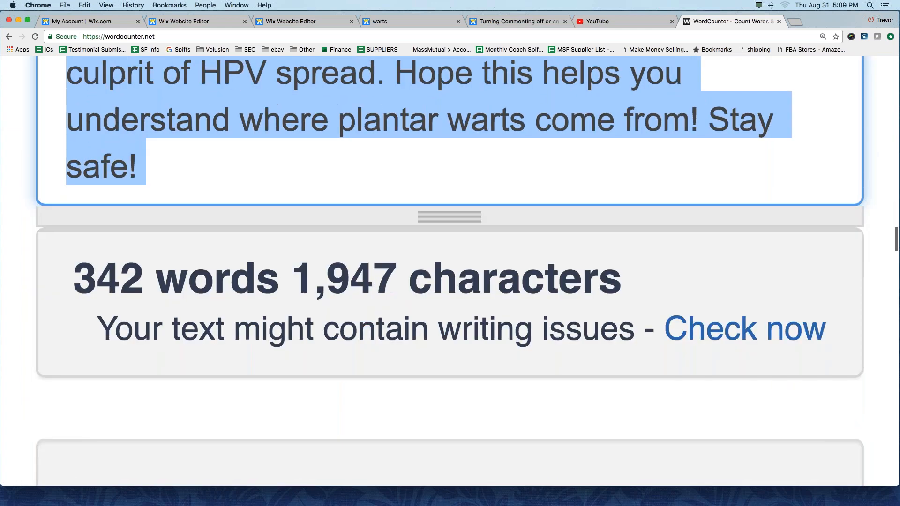
# Step: Clear the pasted post text from the word counter's text box and return to the empty box
pyautogui.press('BackSpace')
pyautogui.scroll(8, 376, 265)
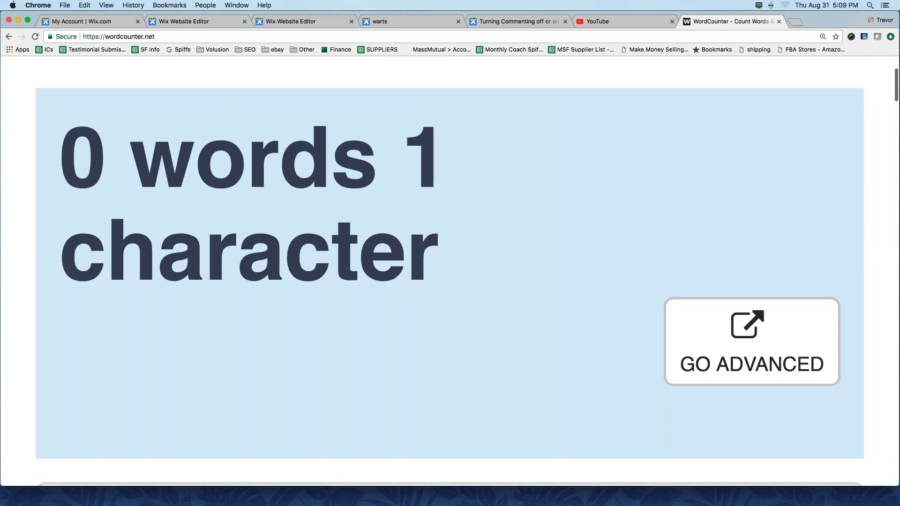
pyautogui.scroll(-8, 297, 244)
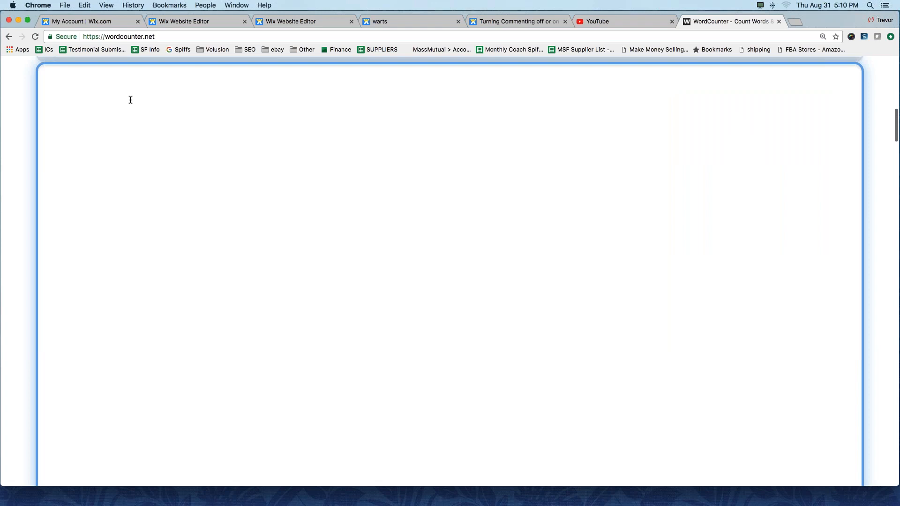
# Step: Look through the list of published posts on the Plantar Warts 101 blog's home page
pyautogui.click(388, 21)
pyautogui.scroll(8, 297, 253)
pyautogui.scroll(15, 297, 252)
pyautogui.scroll(-8, 297, 252)
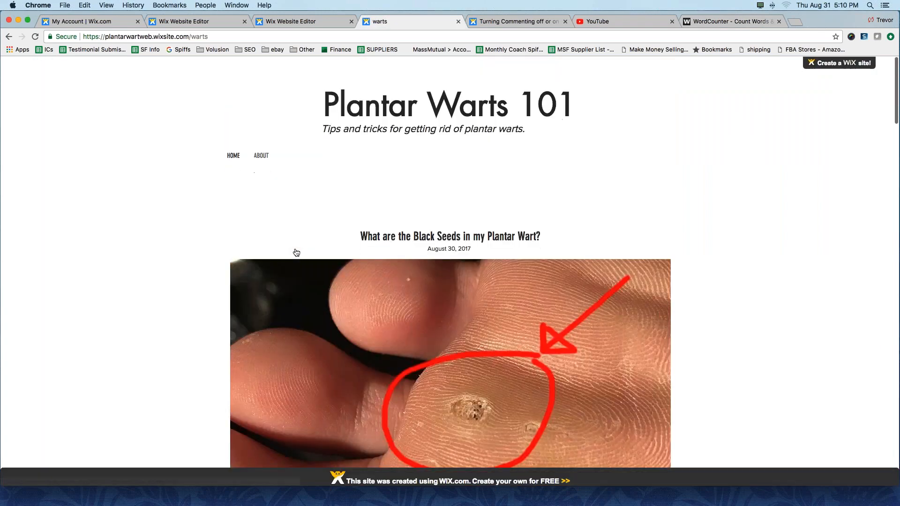
pyautogui.scroll(-2, 297, 253)
pyautogui.scroll(4, 297, 253)
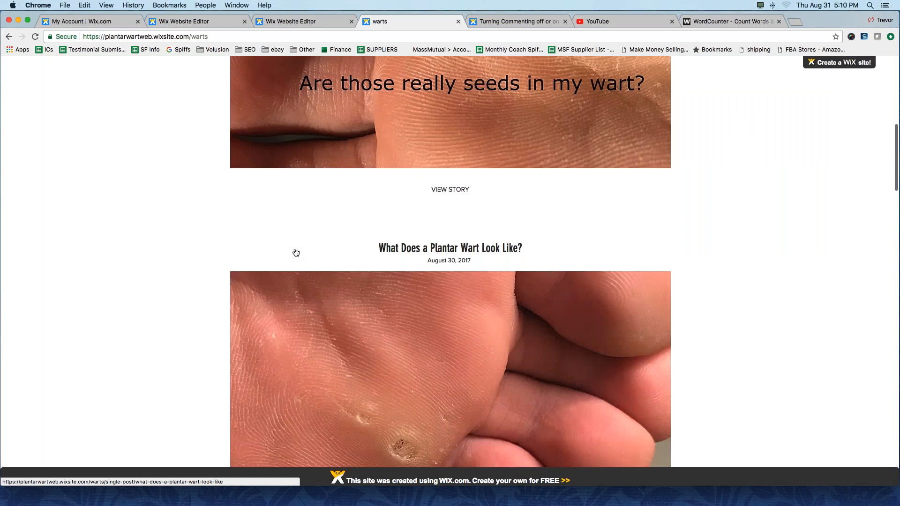
pyautogui.scroll(-10, 291, 262)
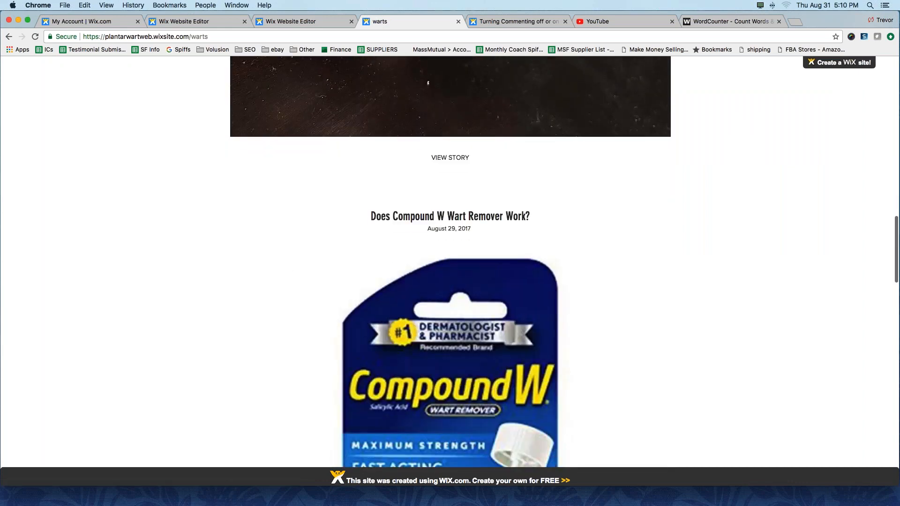
# Step: Write the note "Content: 20 - 25 articles BEFORE any advertising." in the word counter's text box
pyautogui.click(706, 21)
pyautogui.write('Content')
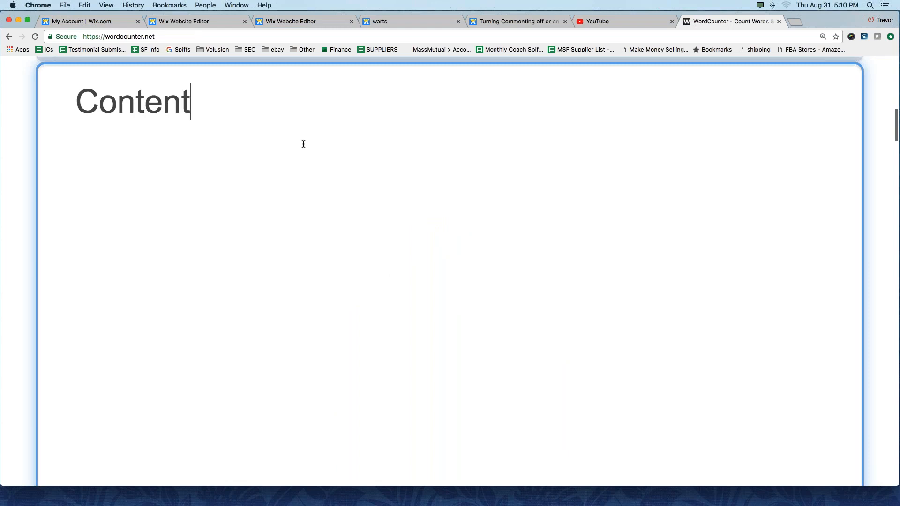
pyautogui.write(': 20 - 25 ')
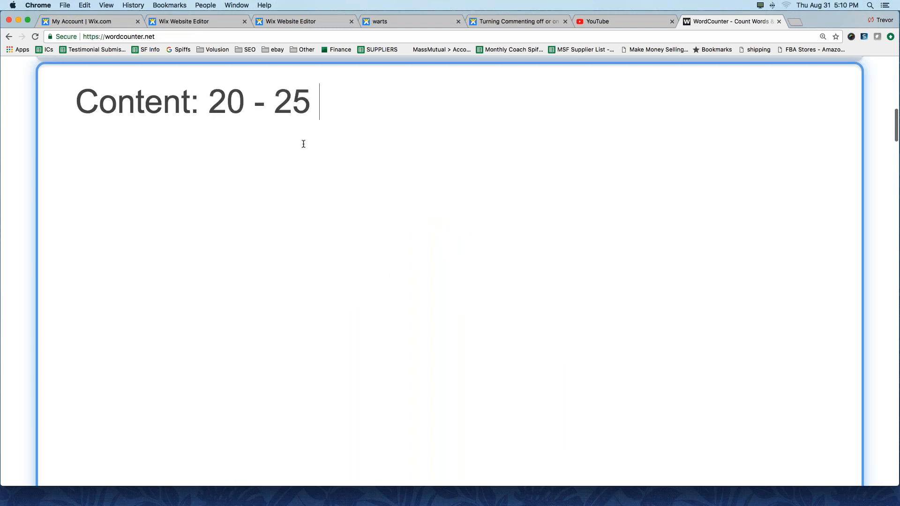
pyautogui.write('articles BEFORE ')
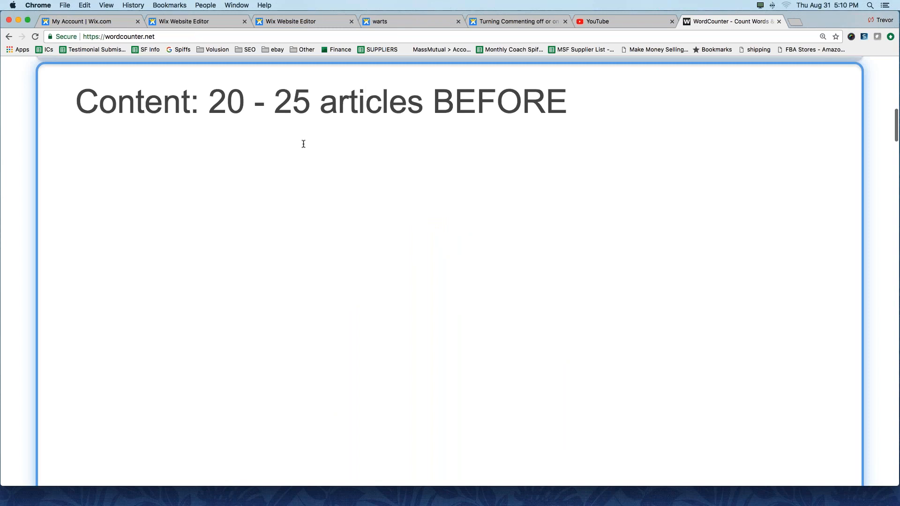
pyautogui.write('any ad')
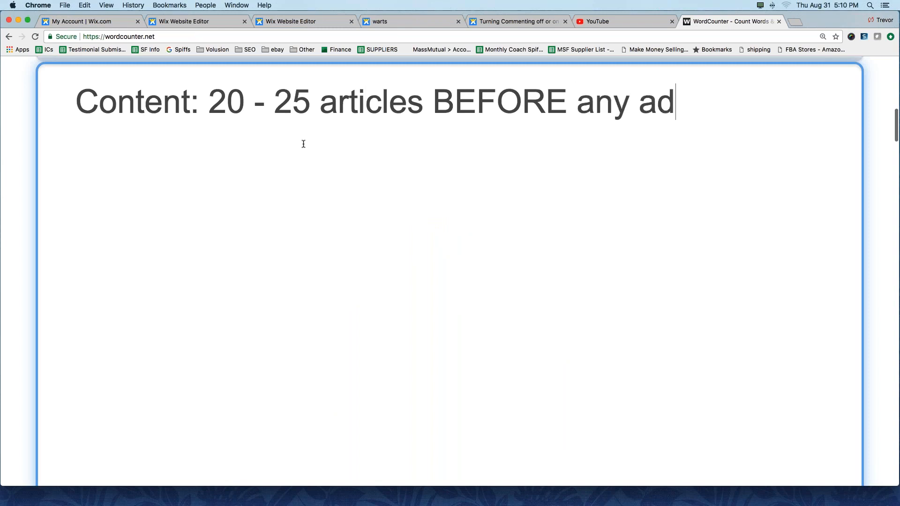
pyautogui.write('vertising.')
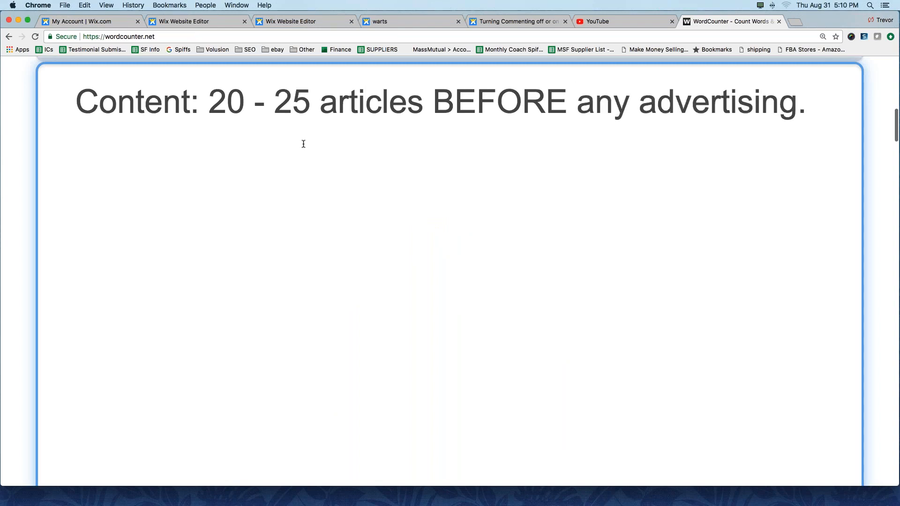
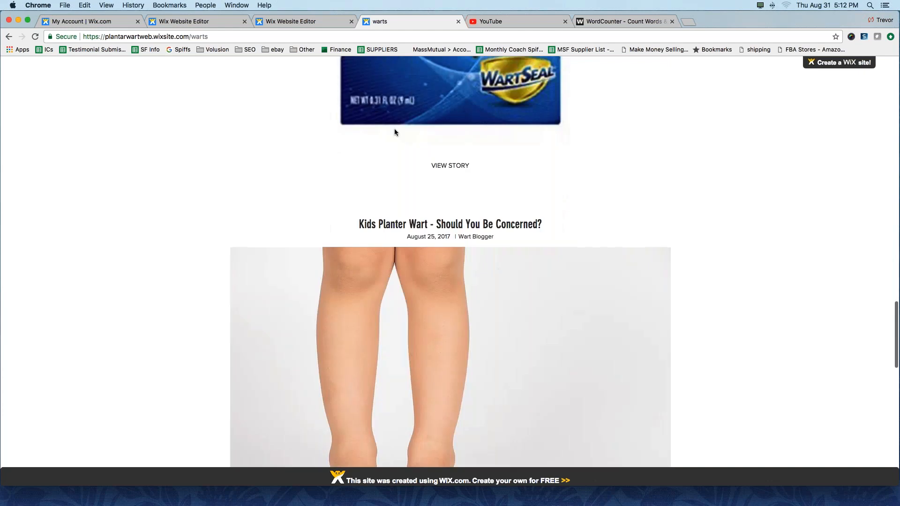
# Step: Reload the blog's home page and open the published post "Where Do Plantar Warts Come From?"
pyautogui.click(35, 36)
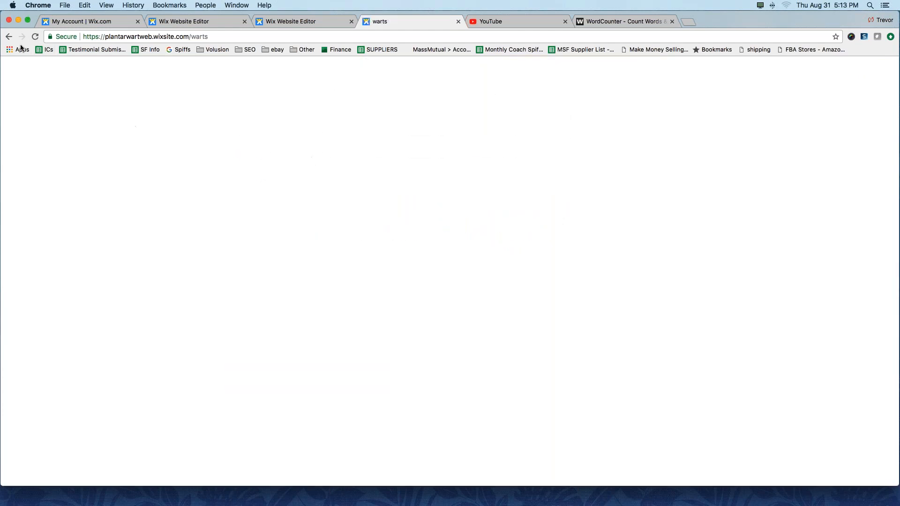
pyautogui.click(35, 36)
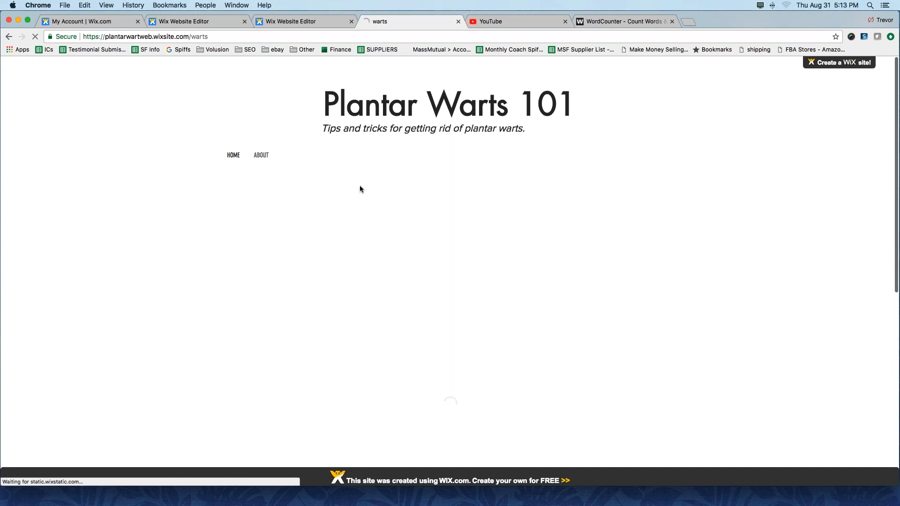
pyautogui.scroll(-3, 358, 189)
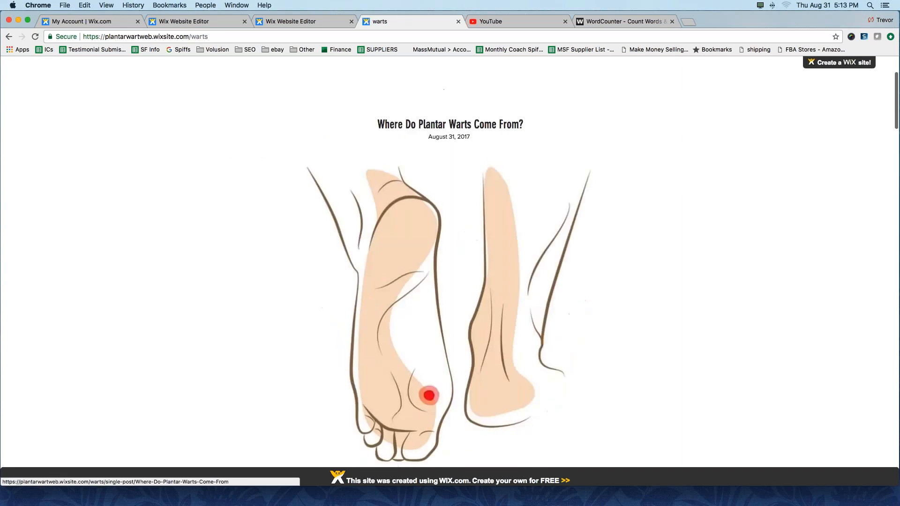
pyautogui.click(458, 121)
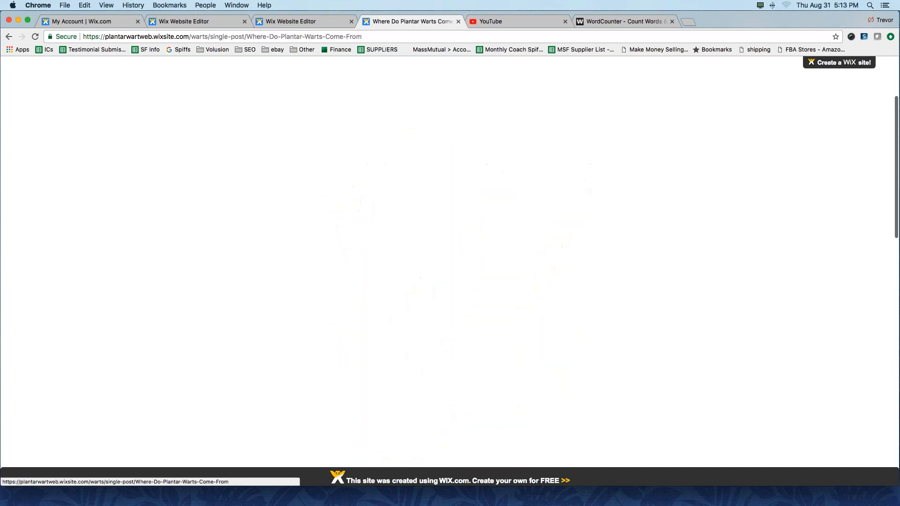
# Step: Examine the title, images and body text of the published post from beginning to end
pyautogui.scroll(-10, 450, 263)
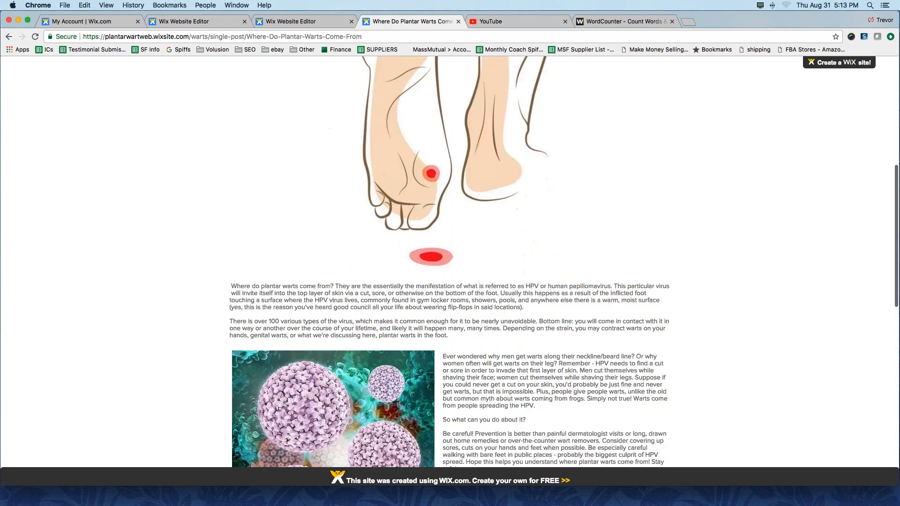
pyautogui.scroll(-3, 458, 207)
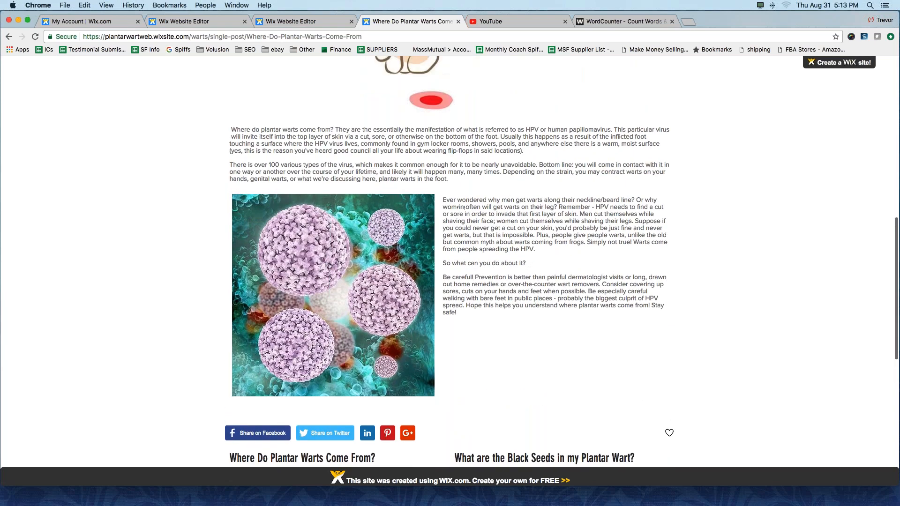
pyautogui.scroll(1, 450, 262)
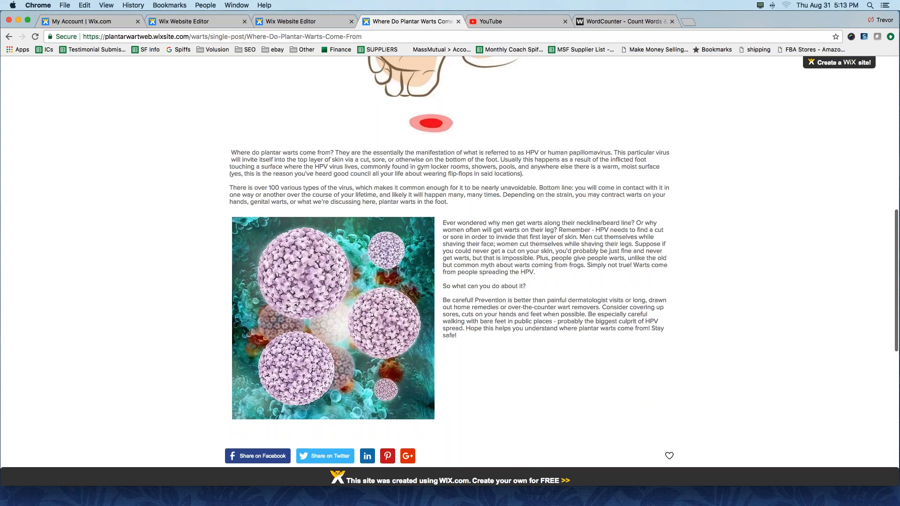
pyautogui.scroll(10, 450, 262)
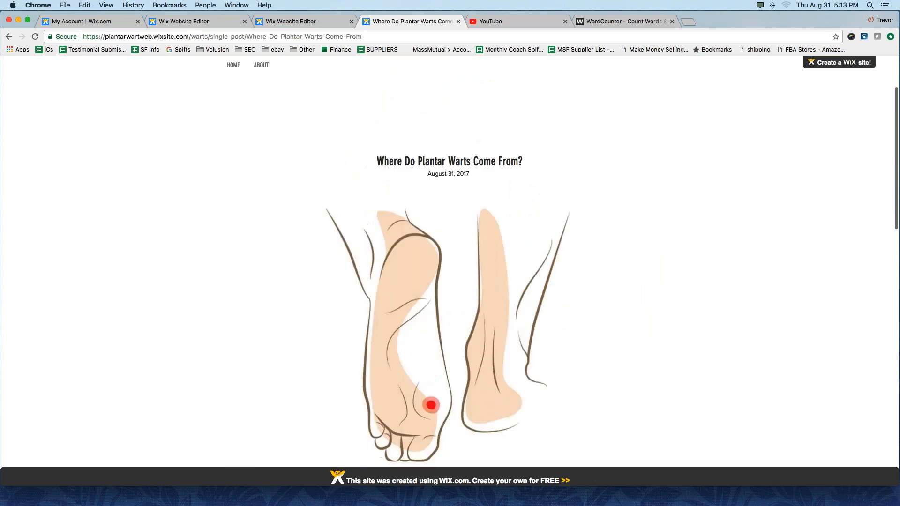
pyautogui.scroll(-10, 450, 262)
pyautogui.scroll(4, 451, 262)
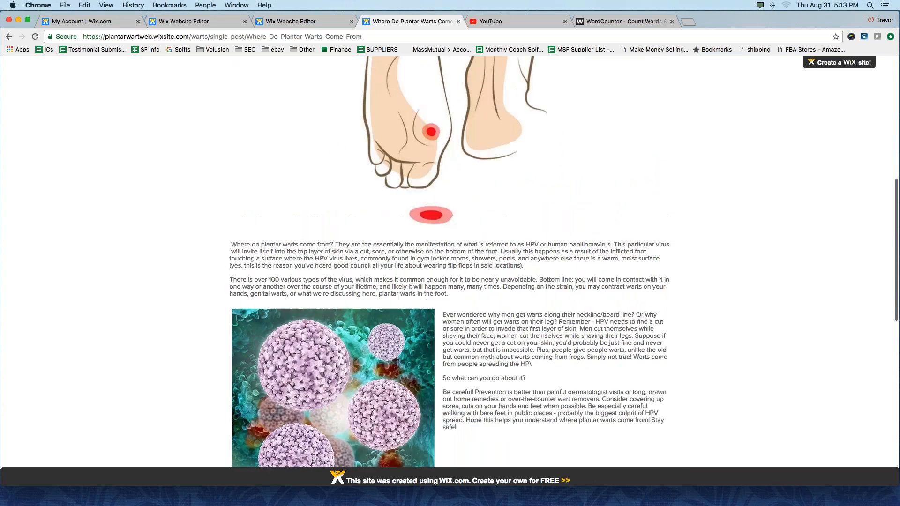
pyautogui.scroll(8, 450, 262)
pyautogui.scroll(-10, 450, 263)
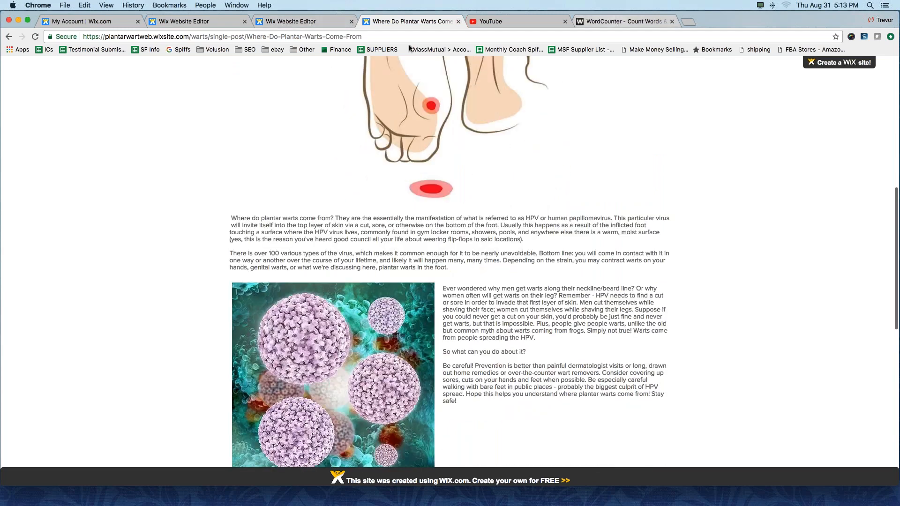
pyautogui.click(619, 21)
pyautogui.click(389, 22)
pyautogui.scroll(10, 227, 229)
pyautogui.scroll(-4, 224, 231)
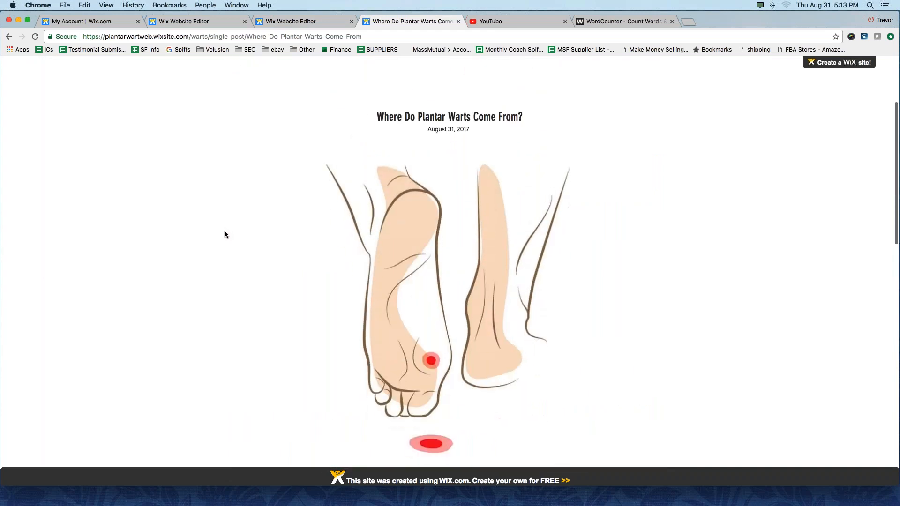
pyautogui.scroll(1, 225, 230)
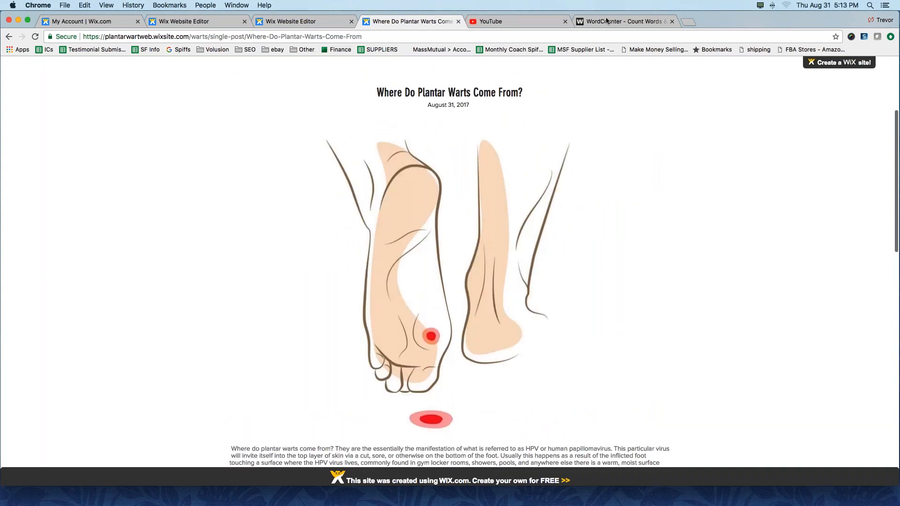
# Step: Open google.com in a new browser tab and enter "where do plantar" as the search query to bring up suggestions
pyautogui.click(689, 21)
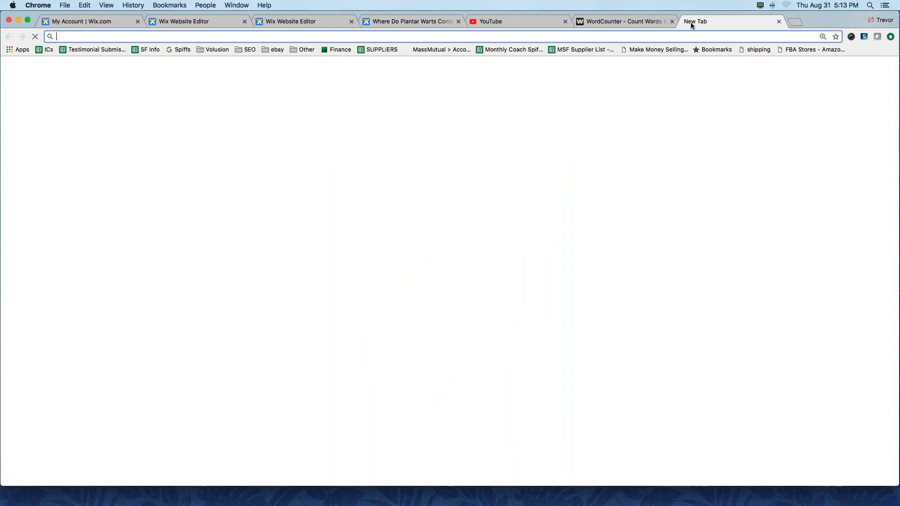
pyautogui.write('google.com')
pyautogui.press('Return')
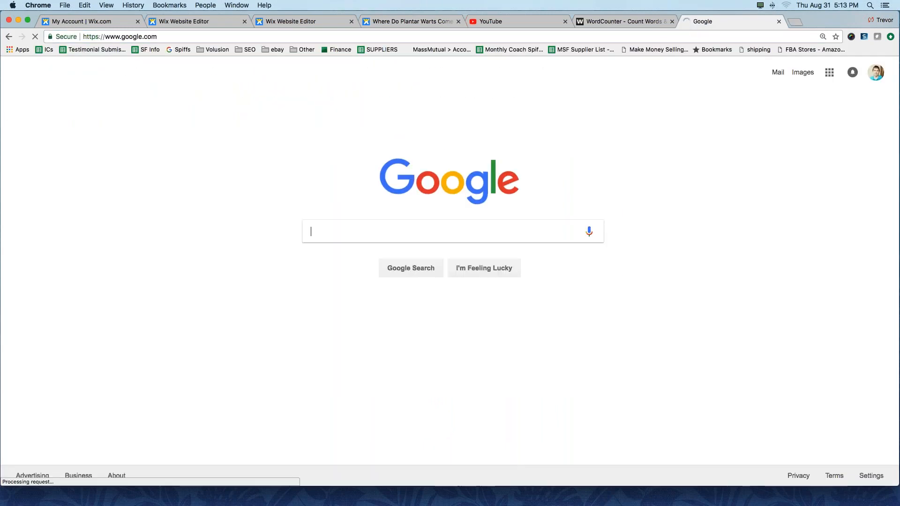
pyautogui.write('where do p')
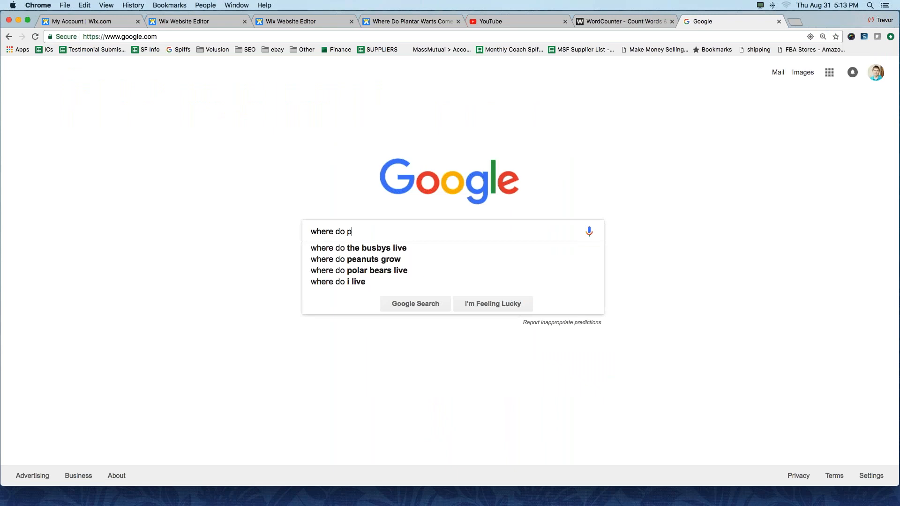
pyautogui.write('lantar')
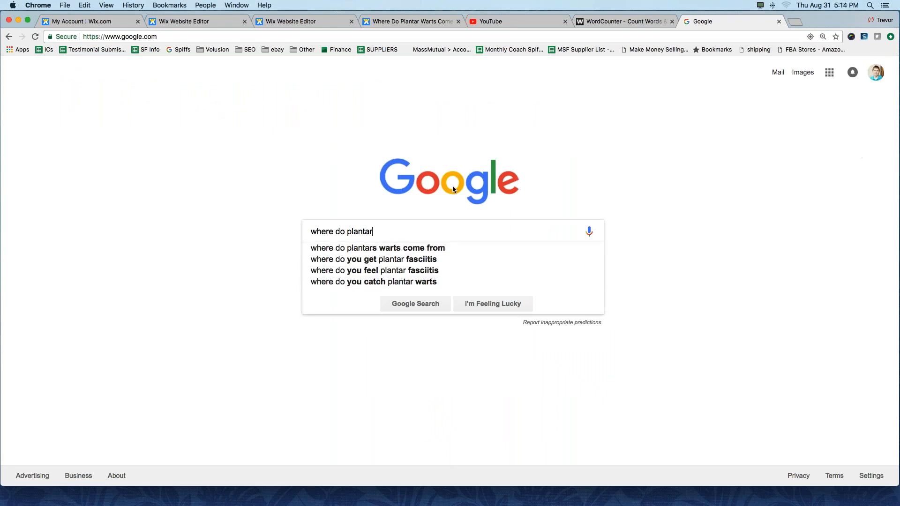
pyautogui.moveTo(596, 166)
pyautogui.mouseDown()
pyautogui.moveTo(222, 200)
pyautogui.moveTo(608, 404)
pyautogui.moveTo(512, 136)
pyautogui.mouseUp()
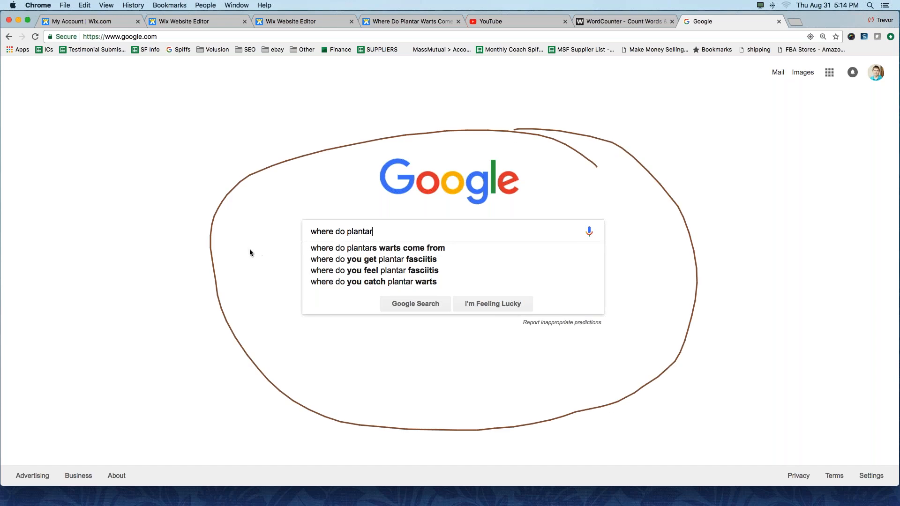
pyautogui.moveTo(245, 250)
pyautogui.mouseDown()
pyautogui.moveTo(290, 250)
pyautogui.moveTo(262, 260)
pyautogui.moveTo(284, 260)
pyautogui.mouseUp()
pyautogui.moveTo(247, 271)
pyautogui.mouseDown()
pyautogui.moveTo(301, 271)
pyautogui.moveTo(296, 277)
pyautogui.mouseUp()
pyautogui.moveTo(291, 281); pyautogui.dragTo(297, 285)
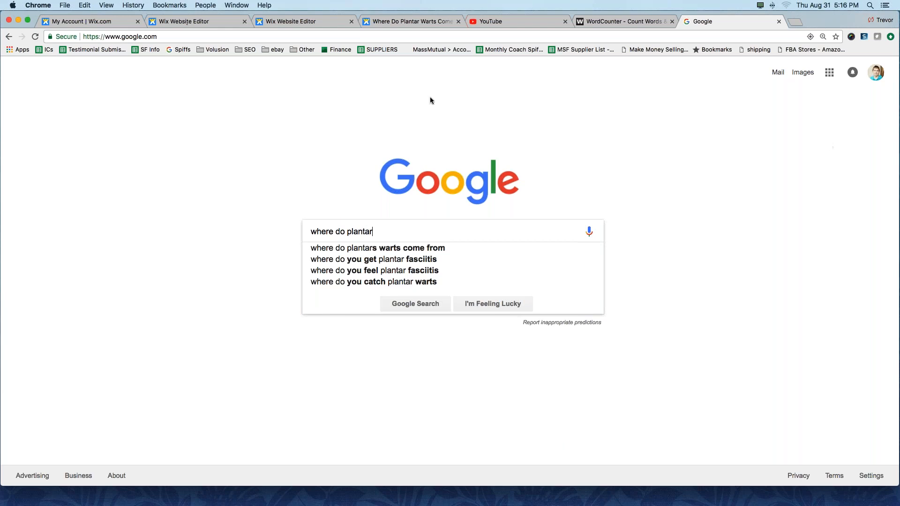
# Step: Return to the published post and highlight its title "Where Do Plantar Warts Come From?"
pyautogui.click(197, 22)
pyautogui.click(302, 22)
pyautogui.click(399, 21)
pyautogui.scroll(5, 173, 139)
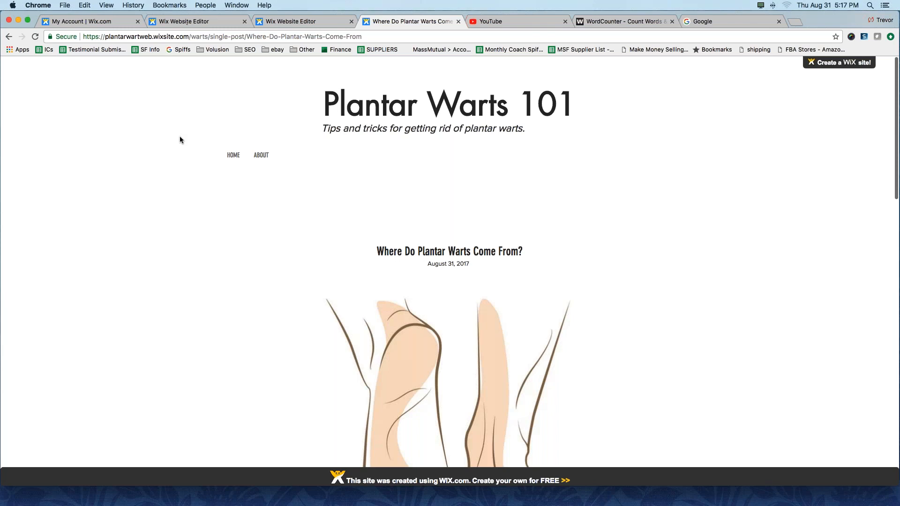
pyautogui.click(197, 21)
pyautogui.click(304, 23)
pyautogui.click(373, 20)
pyautogui.scroll(-5, 400, 251)
pyautogui.scroll(3, 400, 253)
pyautogui.moveTo(377, 169); pyautogui.dragTo(522, 162)
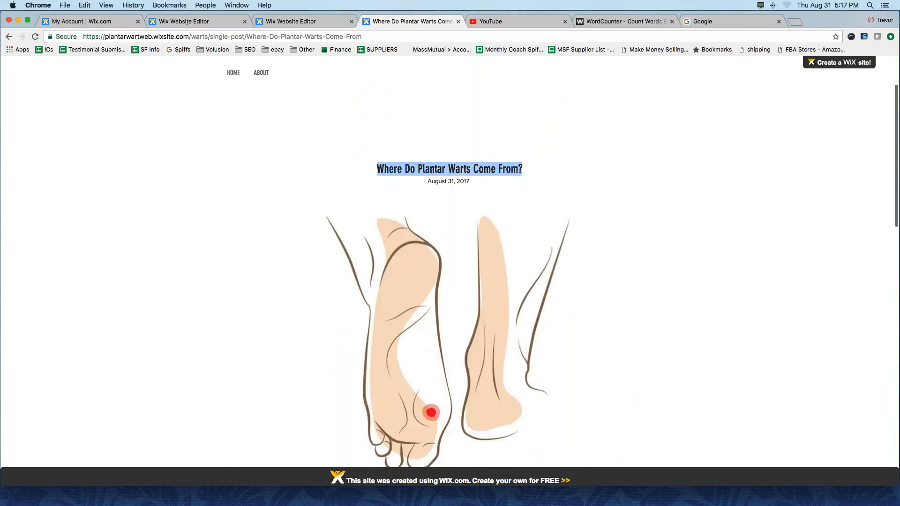
# Step: Check the post's body for the title keyword and highlight the opening sentence "Where do plantar warts come from?"
pyautogui.scroll(-8, 375, 223)
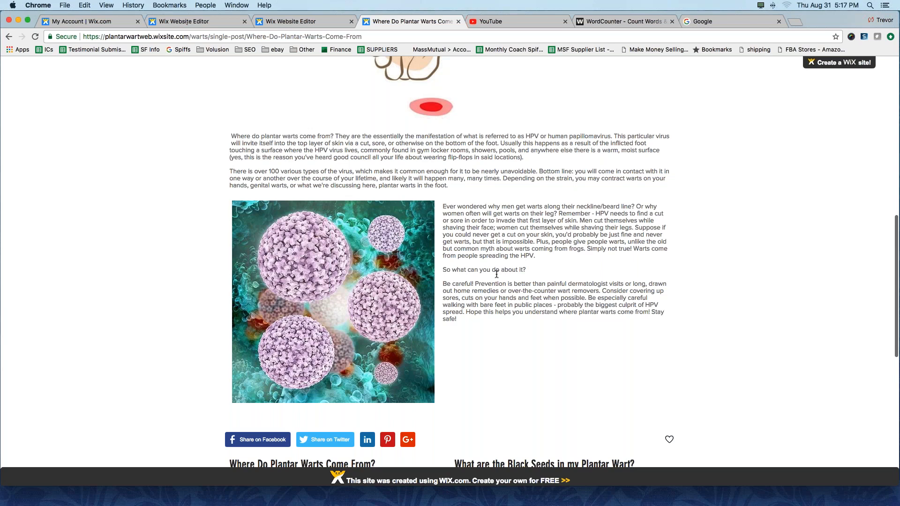
pyautogui.scroll(10, 201, 202)
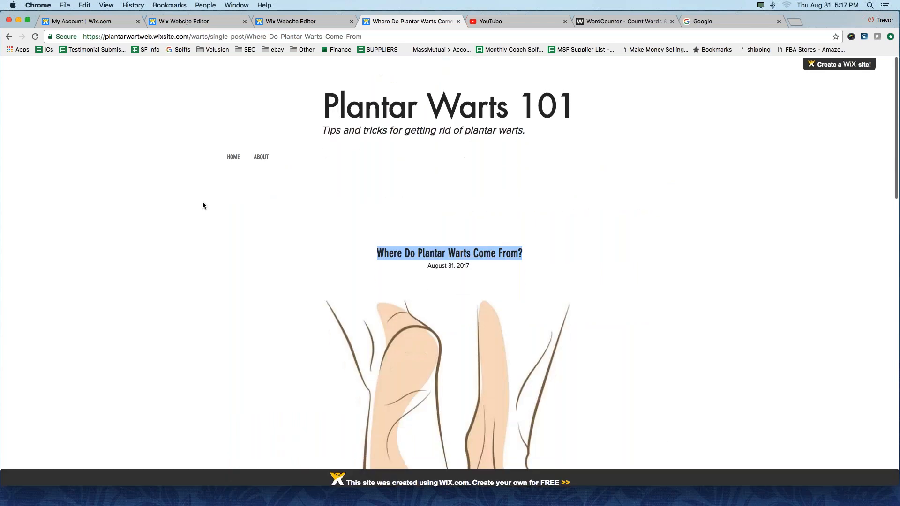
pyautogui.scroll(-10, 201, 204)
pyautogui.moveTo(350, 295); pyautogui.dragTo(231, 303)
pyautogui.scroll(-5, 230, 302)
pyautogui.moveTo(544, 291); pyautogui.dragTo(549, 297)
pyautogui.click(548, 297)
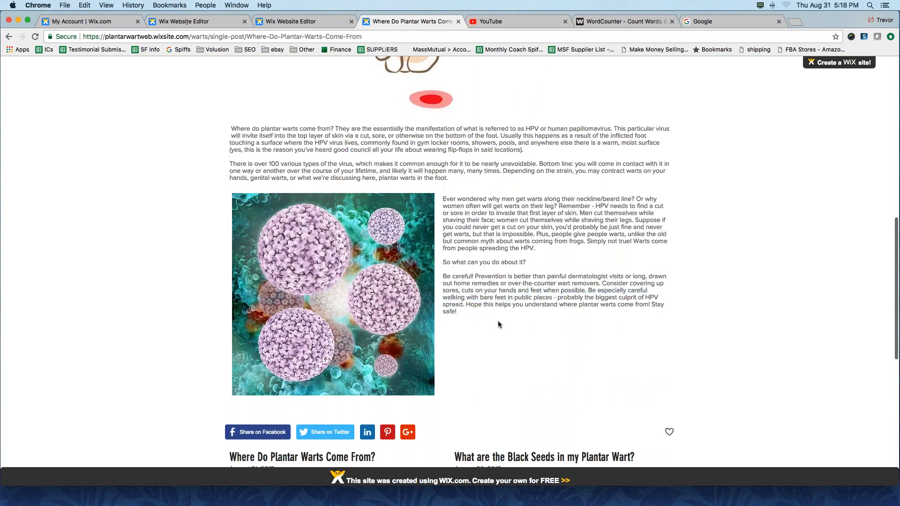
pyautogui.moveTo(231, 129); pyautogui.dragTo(334, 128)
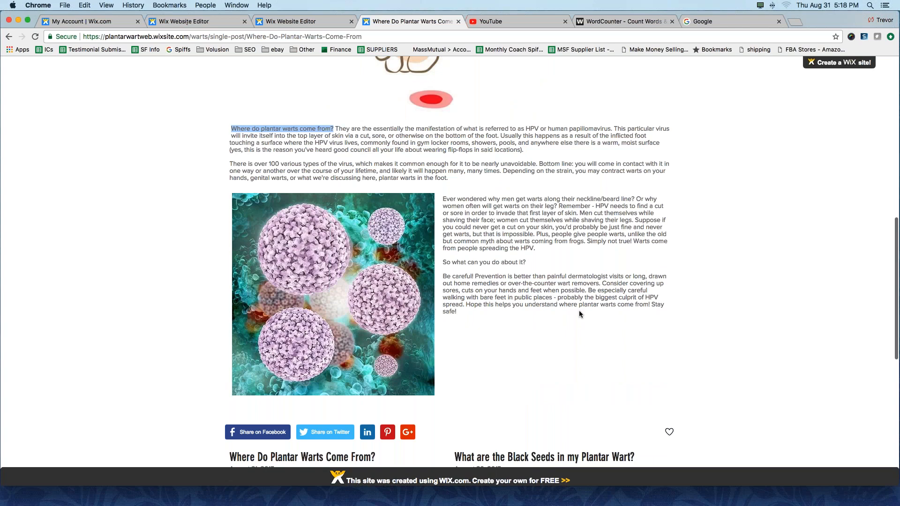
# Step: Highlight the closing phrase "where plantar warts come from!" in the last paragraph of the published post
pyautogui.moveTo(560, 303); pyautogui.dragTo(647, 303)
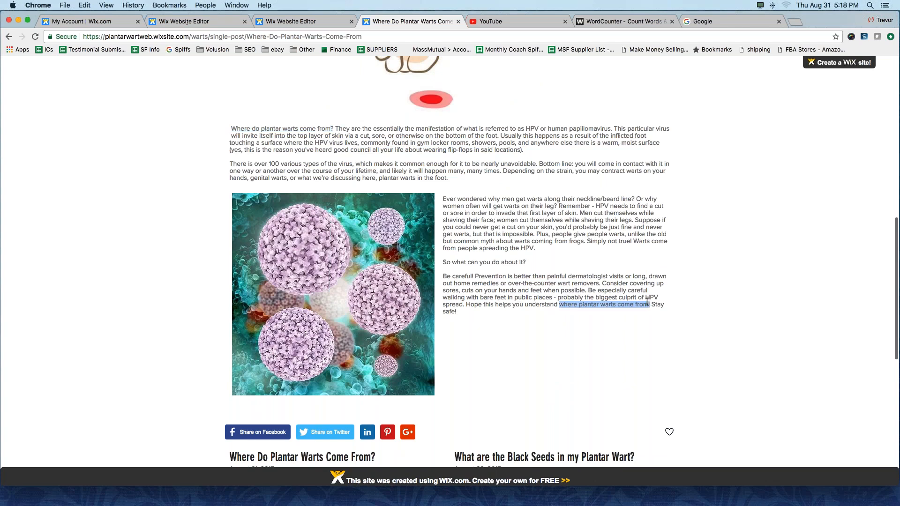
pyautogui.scroll(10, 219, 168)
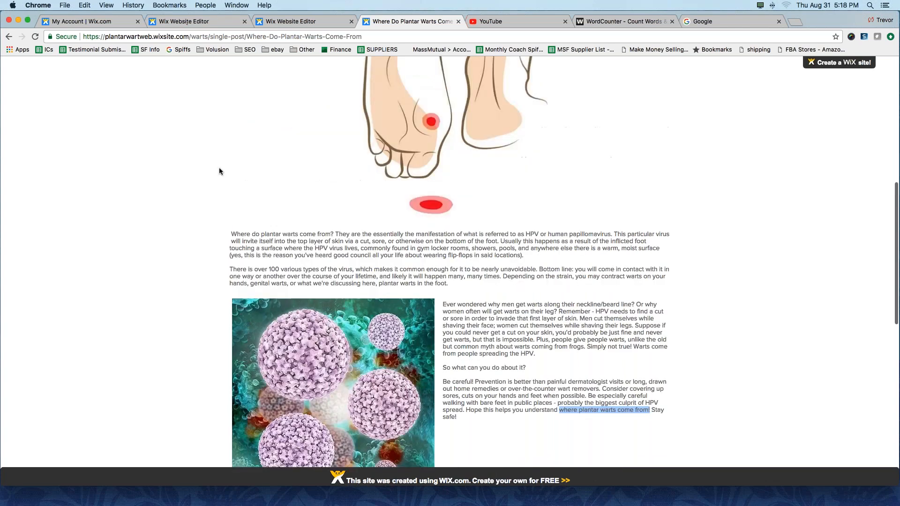
# Step: Open the post "Where Do Plantar Warts Come From?" for editing in the blog manager and show its advanced settings
pyautogui.click(96, 21)
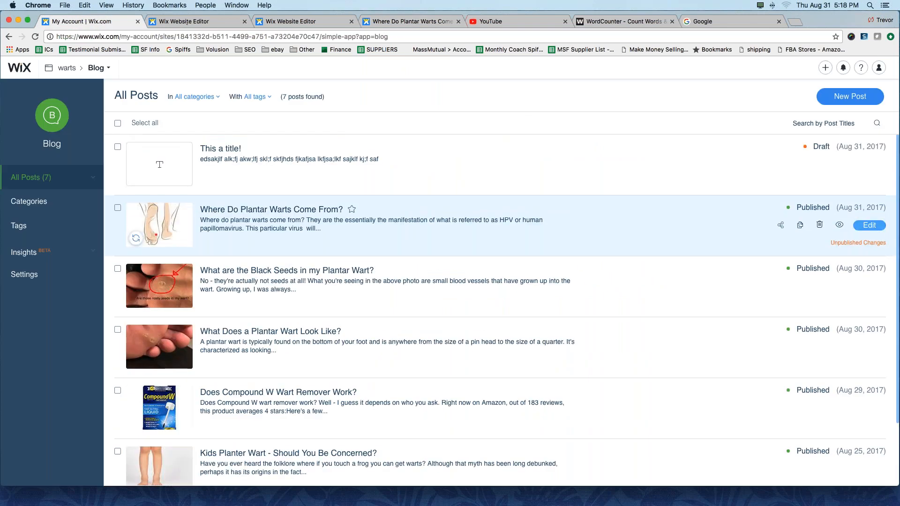
pyautogui.click(261, 247)
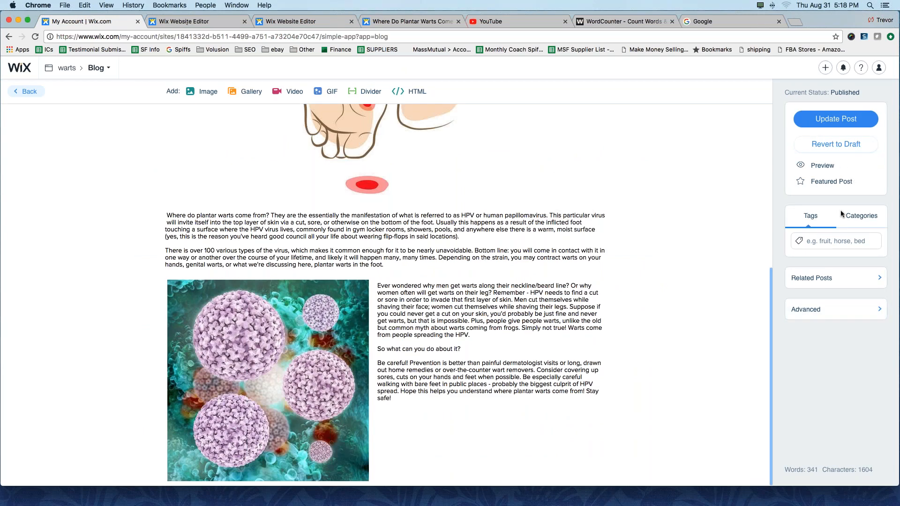
pyautogui.moveTo(883, 289)
pyautogui.mouseDown()
pyautogui.moveTo(822, 292)
pyautogui.moveTo(788, 325)
pyautogui.moveTo(887, 285)
pyautogui.mouseUp()
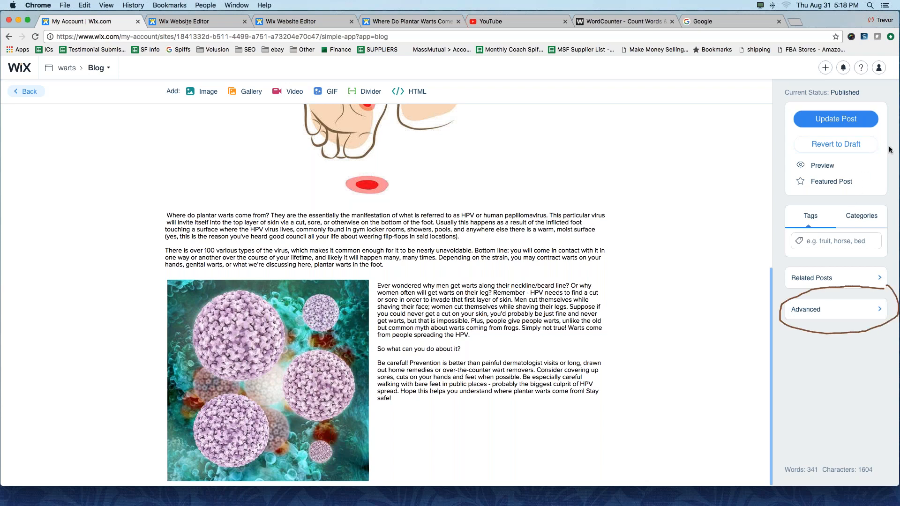
pyautogui.click(827, 308)
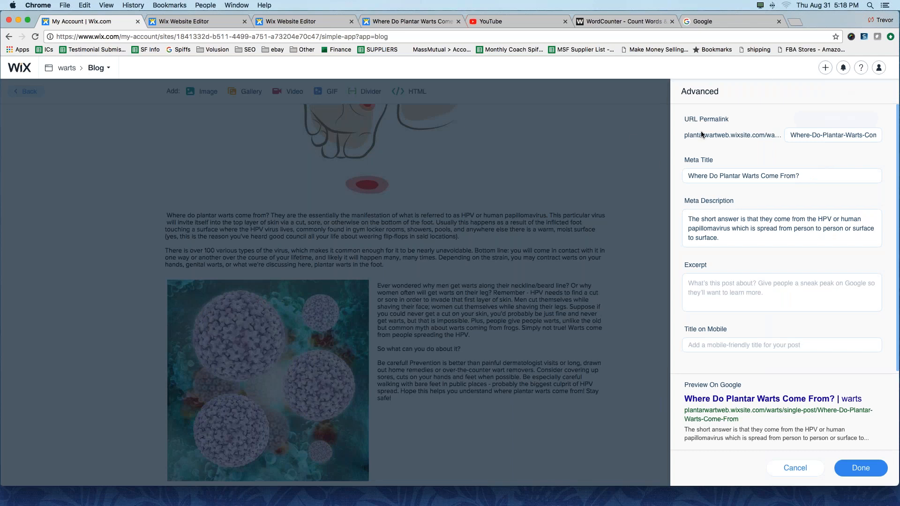
# Step: Compare the post's URL permalink, meta title and meta description with the matching parts of its Google preview
pyautogui.moveTo(679, 133); pyautogui.dragTo(679, 137)
pyautogui.moveTo(679, 122)
pyautogui.mouseDown()
pyautogui.moveTo(685, 140)
pyautogui.moveTo(679, 122)
pyautogui.mouseUp()
pyautogui.moveTo(671, 165); pyautogui.dragTo(681, 176)
pyautogui.moveTo(682, 207)
pyautogui.mouseDown()
pyautogui.moveTo(668, 219)
pyautogui.moveTo(678, 226)
pyautogui.moveTo(681, 207)
pyautogui.mouseUp()
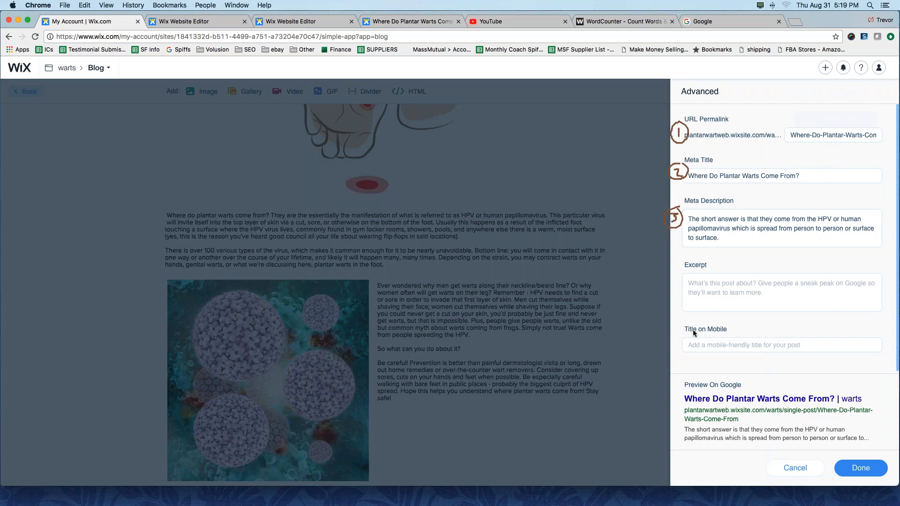
pyautogui.moveTo(692, 374)
pyautogui.mouseDown()
pyautogui.moveTo(828, 370)
pyautogui.moveTo(887, 396)
pyautogui.moveTo(887, 436)
pyautogui.moveTo(844, 453)
pyautogui.moveTo(705, 446)
pyautogui.moveTo(671, 402)
pyautogui.moveTo(680, 376)
pyautogui.mouseUp()
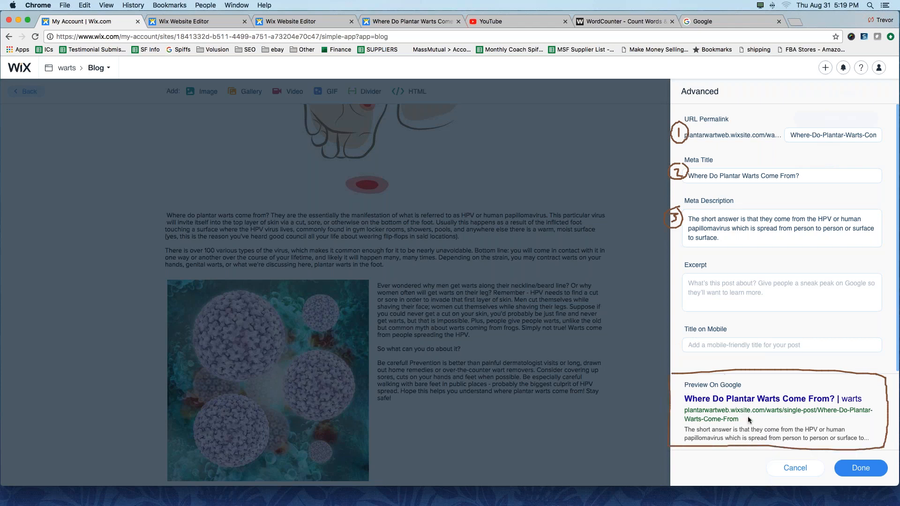
pyautogui.moveTo(749, 422)
pyautogui.mouseDown()
pyautogui.moveTo(756, 416)
pyautogui.moveTo(748, 417)
pyautogui.mouseUp()
pyautogui.moveTo(682, 397)
pyautogui.mouseDown()
pyautogui.moveTo(671, 447)
pyautogui.moveTo(686, 436)
pyautogui.mouseUp()
pyautogui.moveTo(808, 103); pyautogui.dragTo(814, 125)
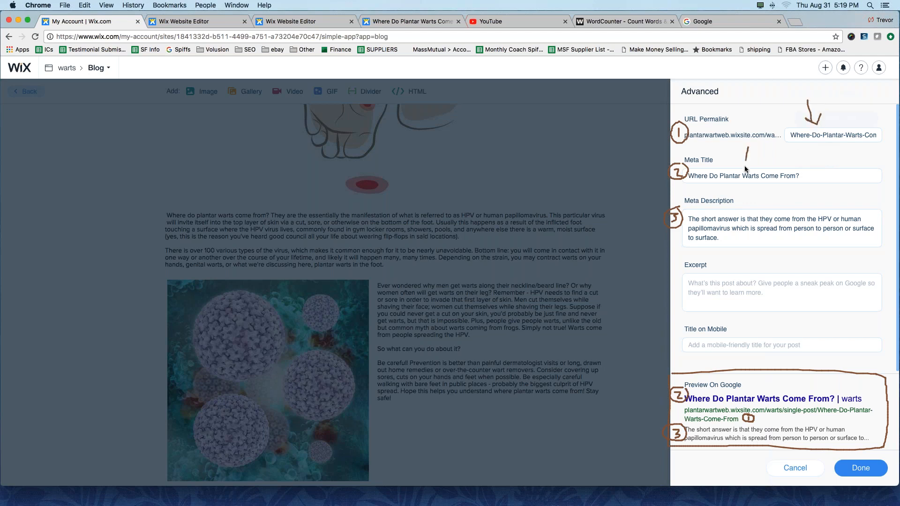
pyautogui.moveTo(763, 191)
pyautogui.mouseDown()
pyautogui.moveTo(745, 207)
pyautogui.moveTo(755, 205)
pyautogui.mouseUp()
# Step: Rewrite the meta description: "Where do plantar warts come from you ask? The short answer is they are spread from the HPV which gets passed around. Read more!"
pyautogui.click(723, 235)
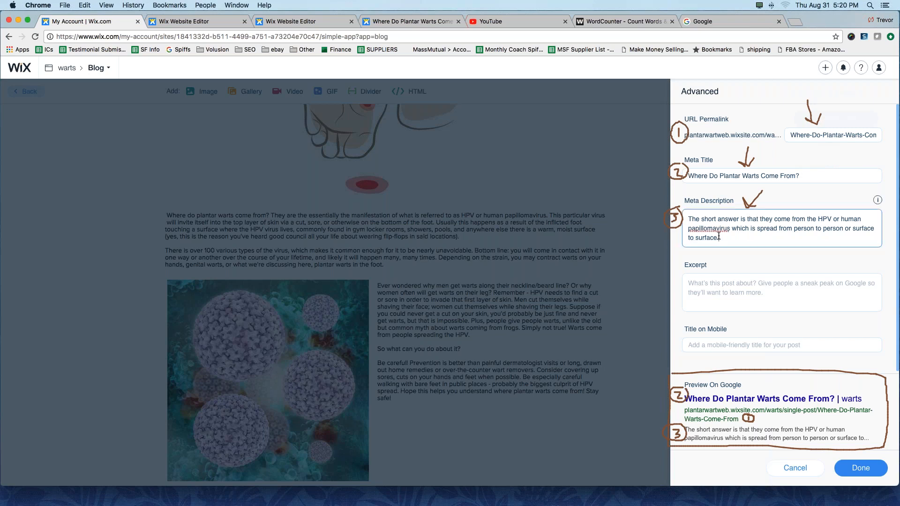
pyautogui.moveTo(717, 234); pyautogui.dragTo(690, 220)
pyautogui.write('Where do plantar warts come from you ask? T')
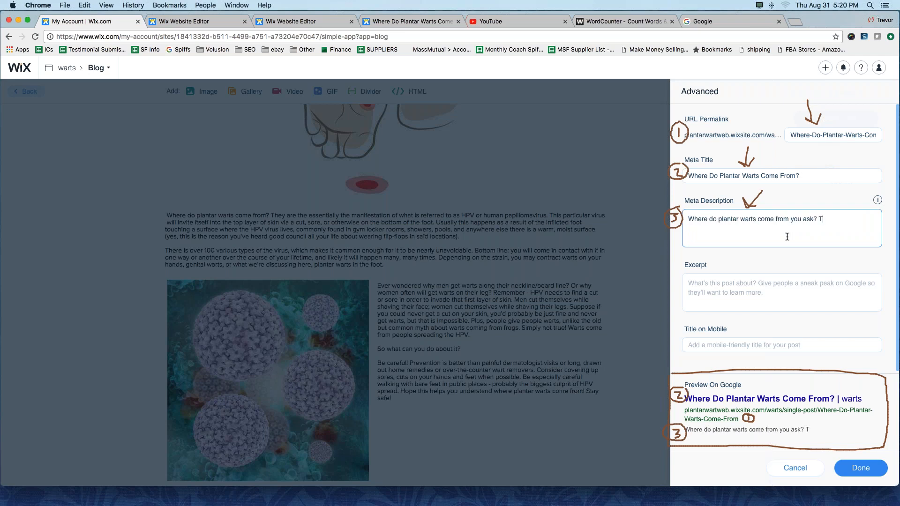
pyautogui.write('he short answer is they are ')
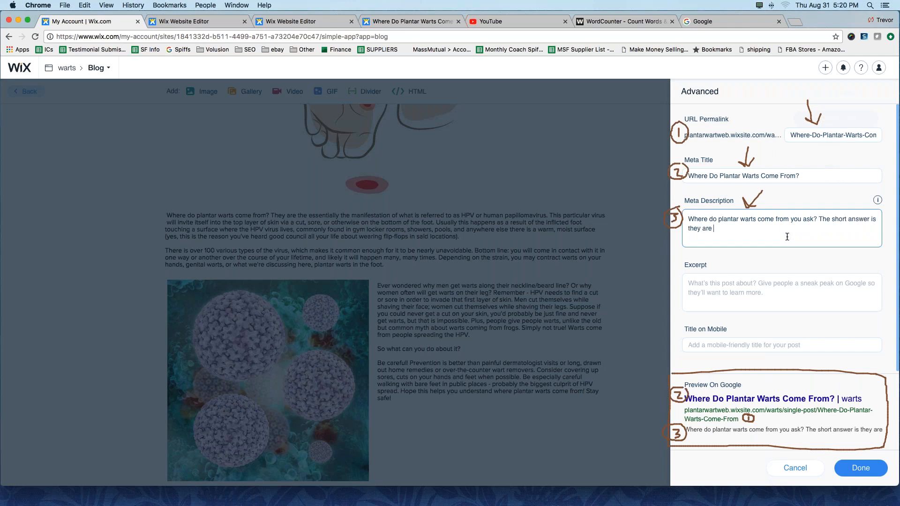
pyautogui.write('spread from the HPV ')
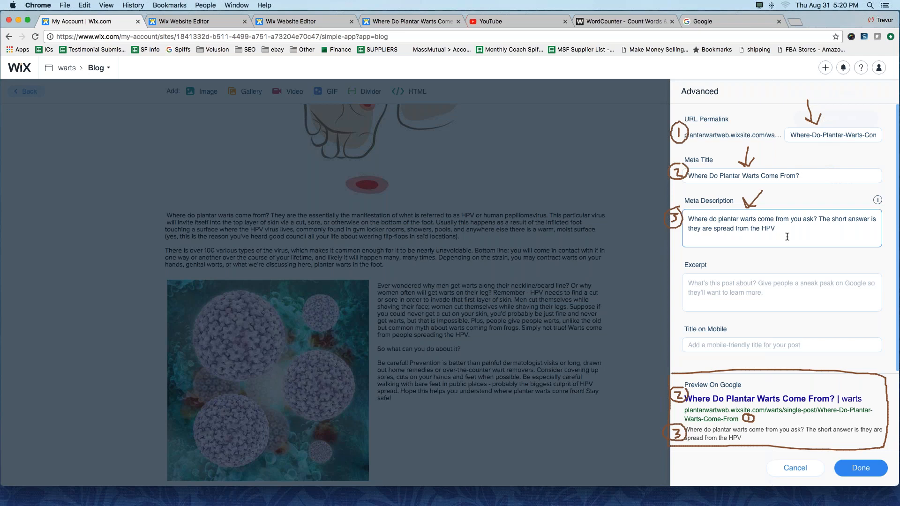
pyautogui.write('which gets passed arou')
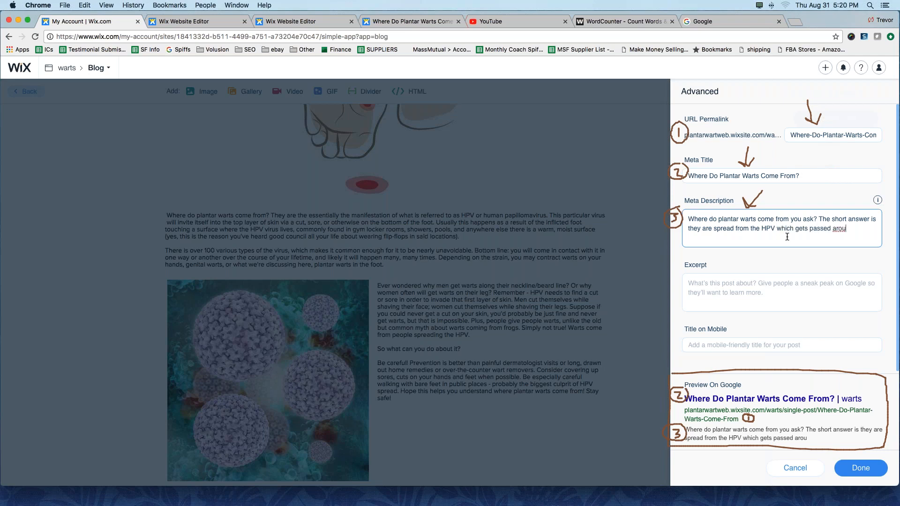
pyautogui.write('nd. Read more!')
pyautogui.moveTo(688, 219); pyautogui.dragTo(790, 219)
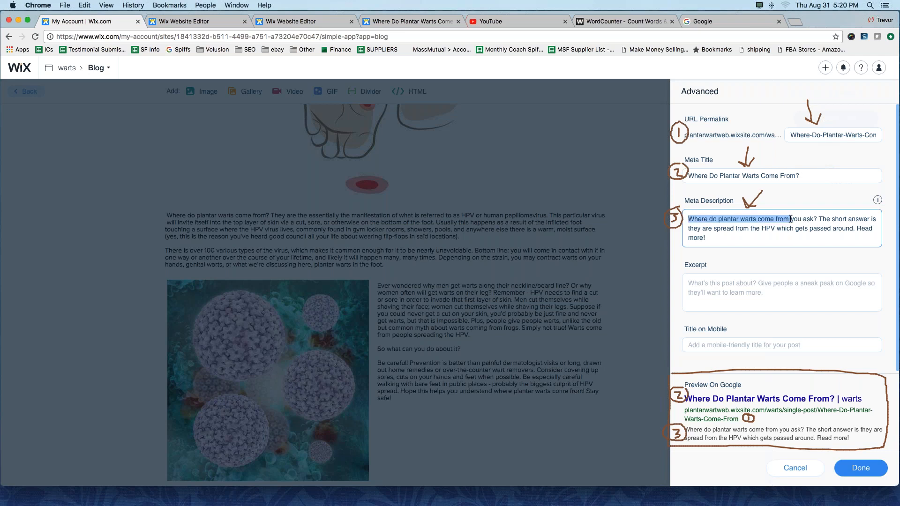
pyautogui.click(790, 219)
pyautogui.moveTo(712, 238); pyautogui.dragTo(690, 211)
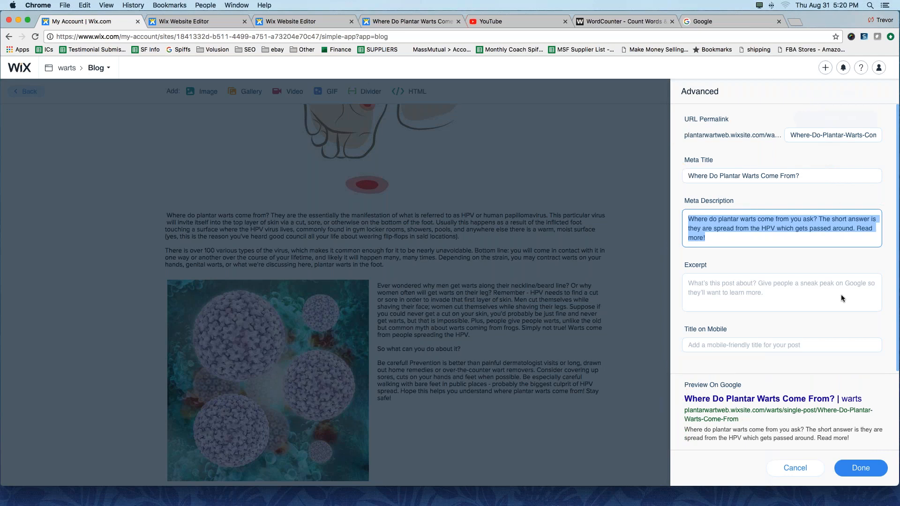
# Step: Apply the post's advanced settings and reload the post editor, returning to the post title
pyautogui.click(837, 470)
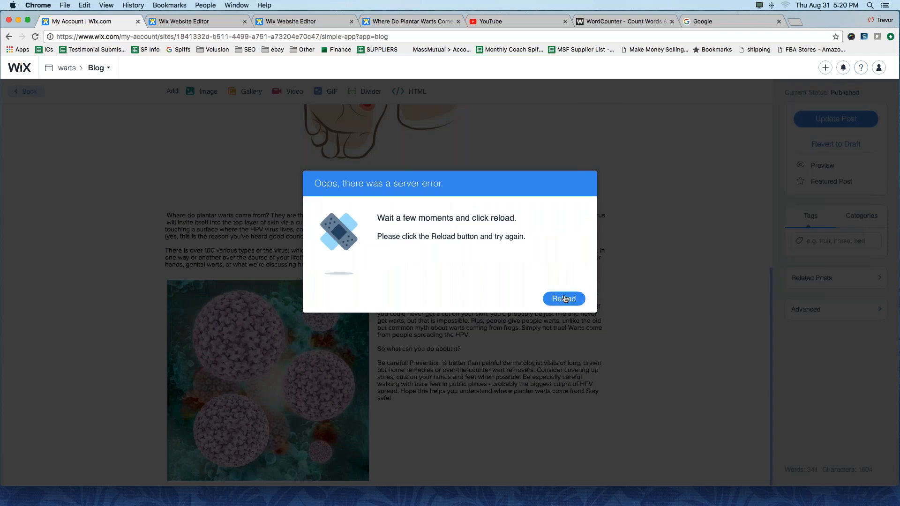
pyautogui.click(565, 299)
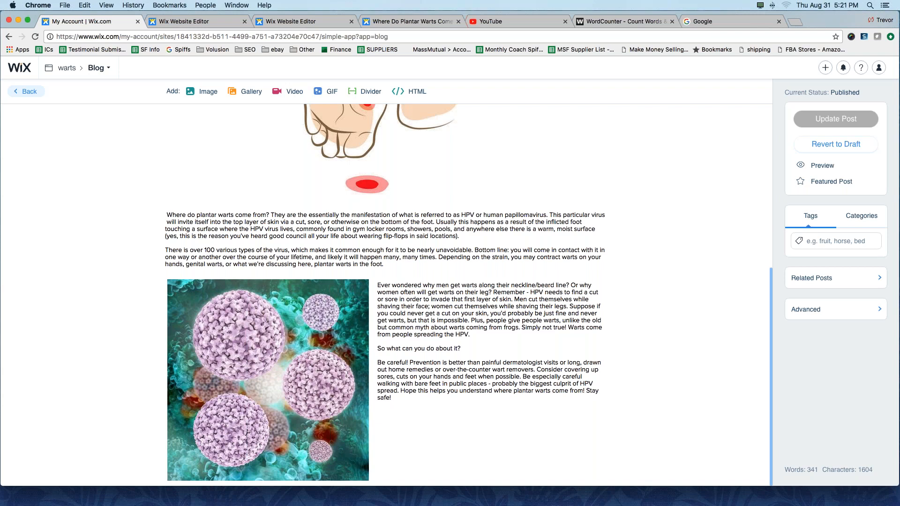
pyautogui.scroll(6, 152, 151)
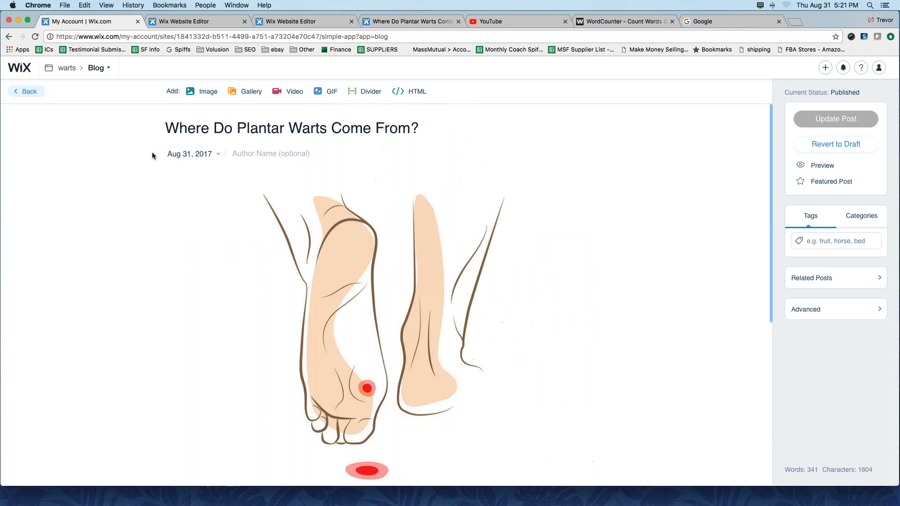